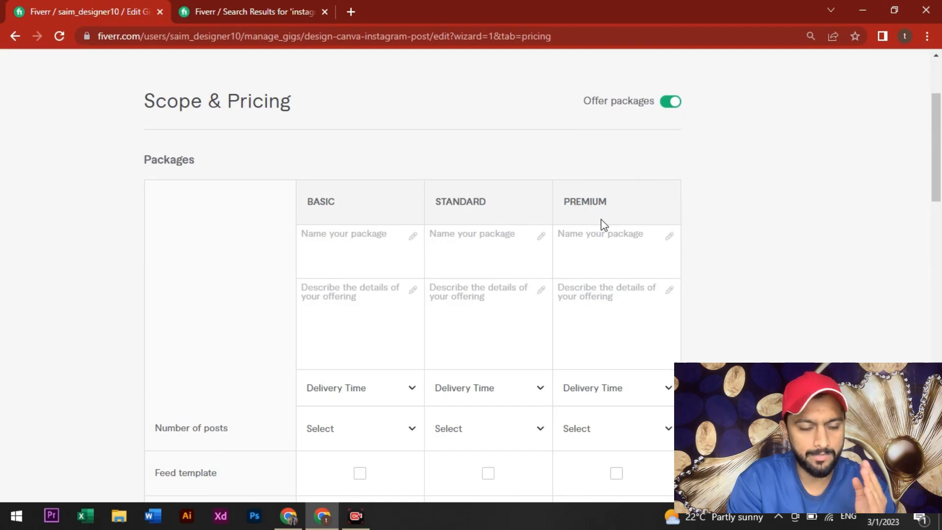
Name the Basic package "Strater Pack." in the Scope & Pricing table
click(603, 227)
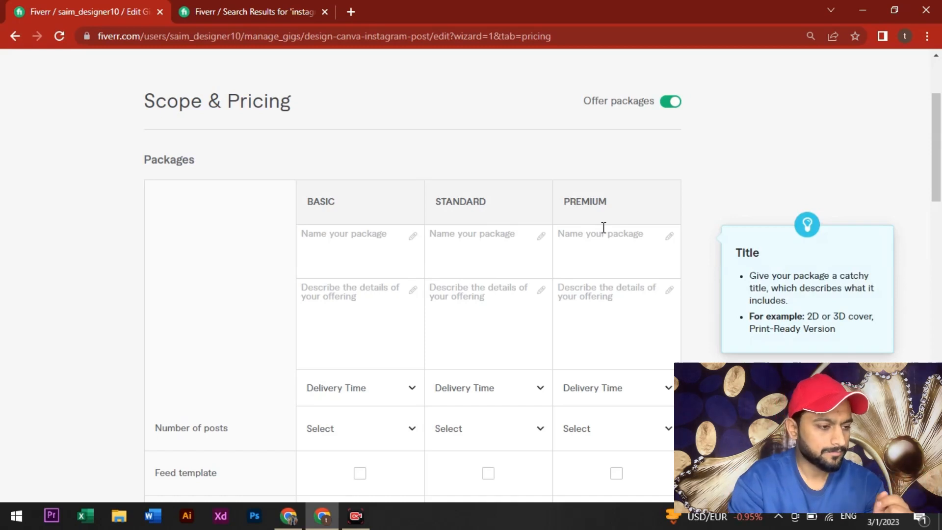
click(332, 239)
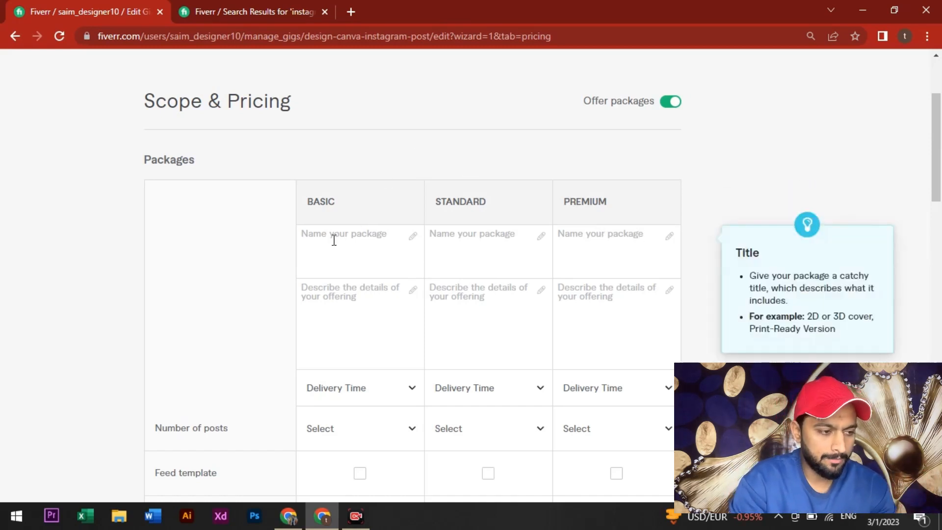
click(342, 241)
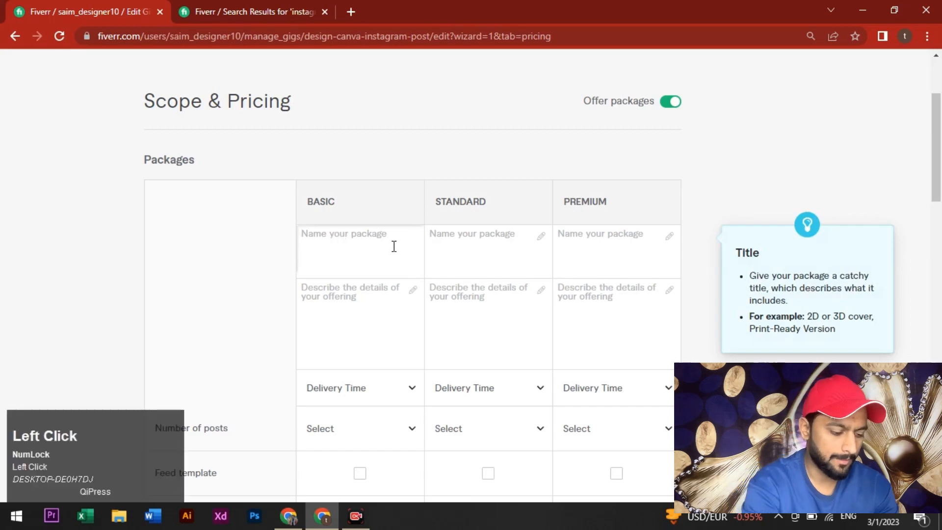
text(St)
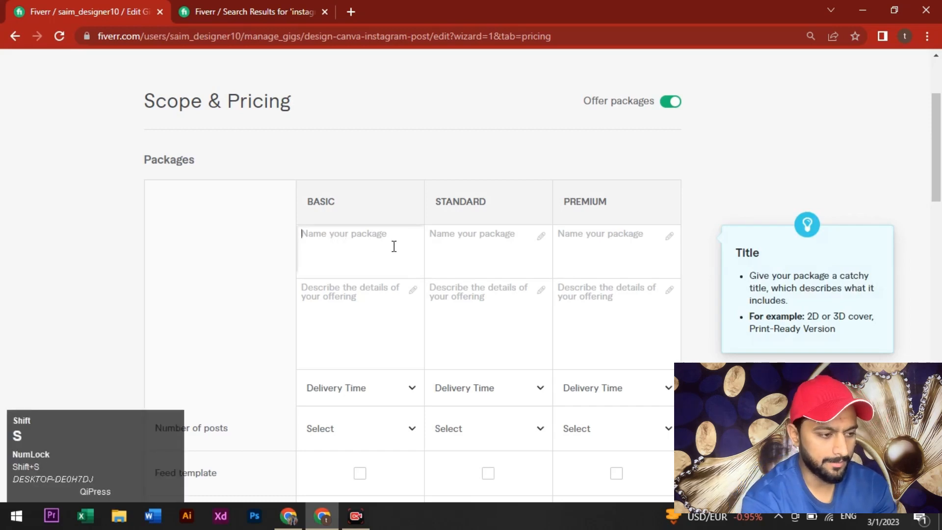
text(and)
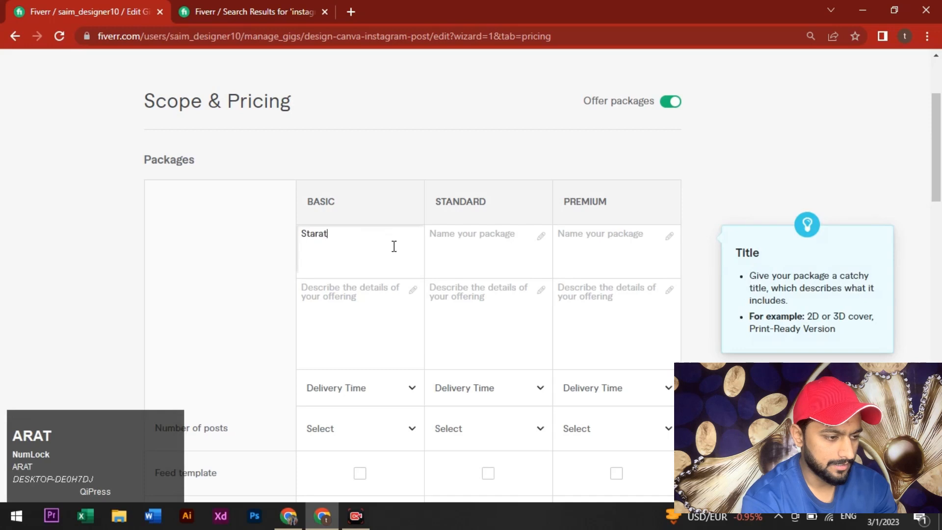
key(BackSpace)
key(BackSpace)
key(BackSpace)
text(rater)
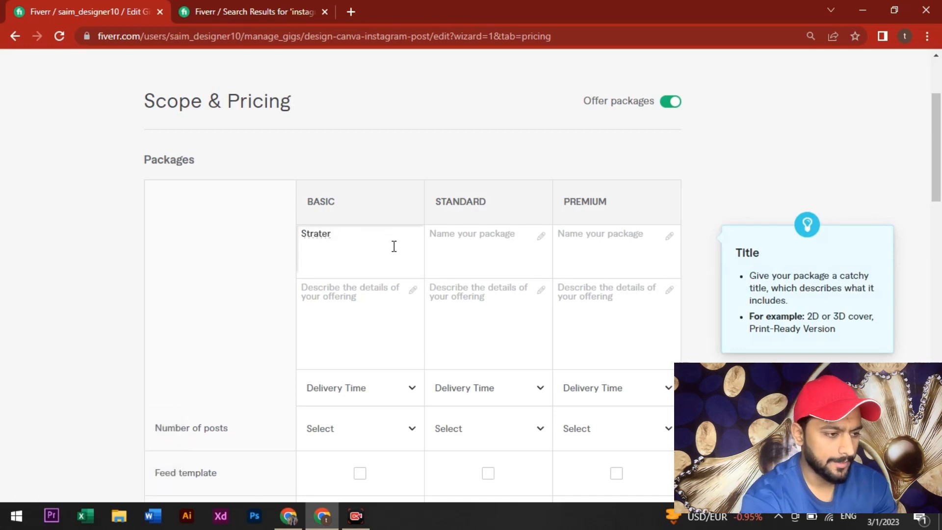
text( Pack)
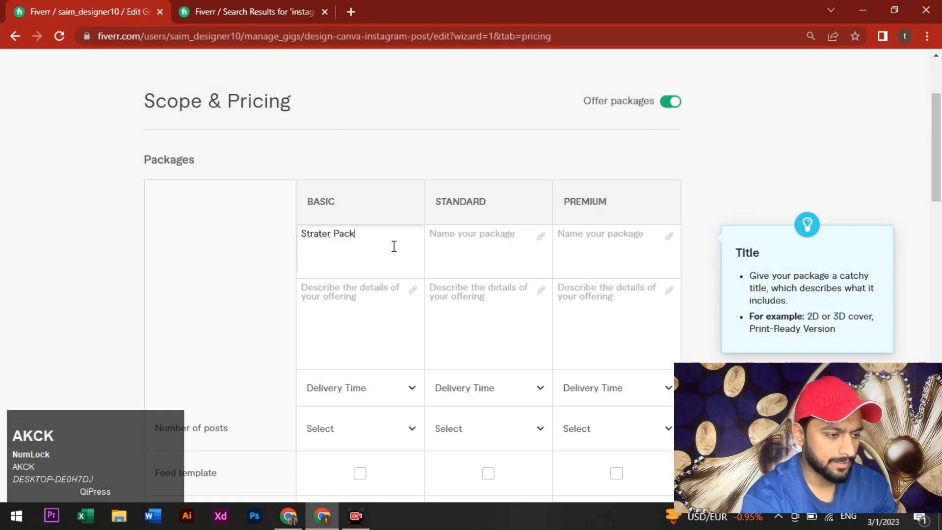
text(.)
Name the Standard package "Intermediate" and the Premium package "Advance"
key(Tab)
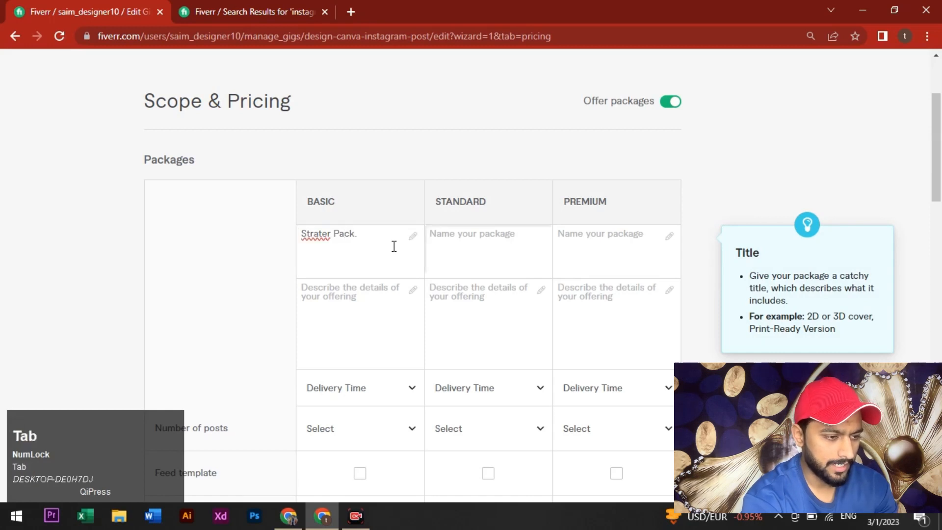
text(Int)
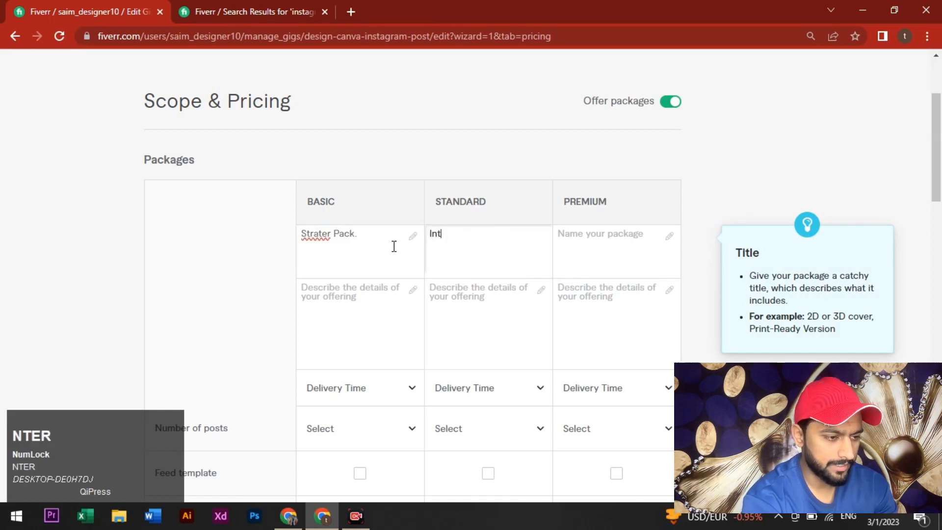
text(ermediate)
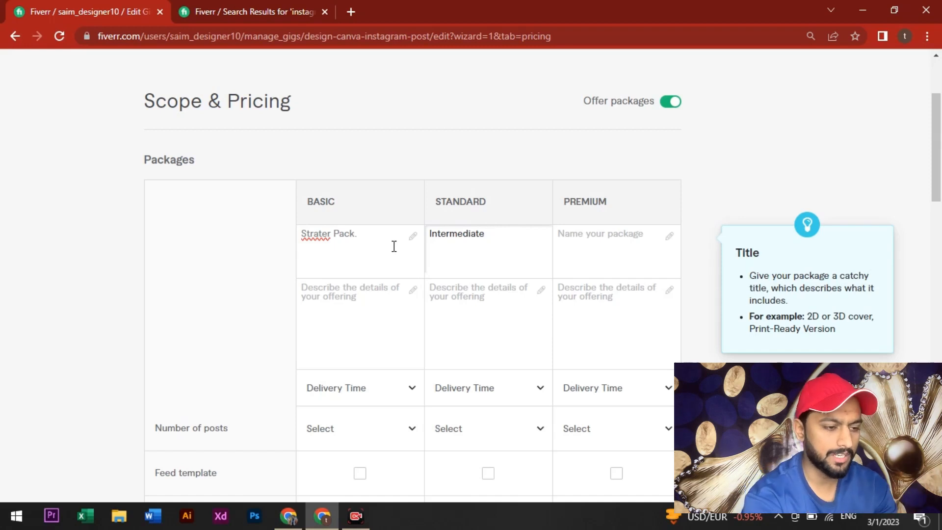
key(Tab)
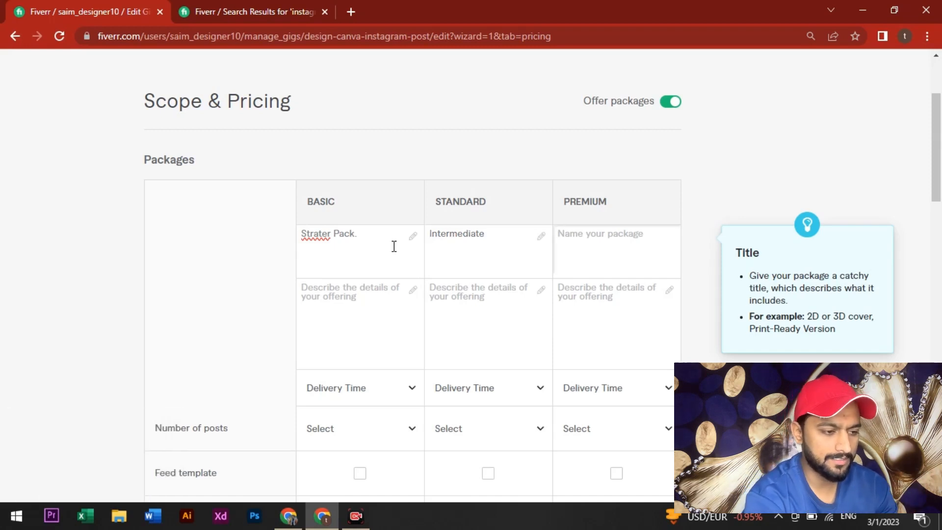
text(Advance)
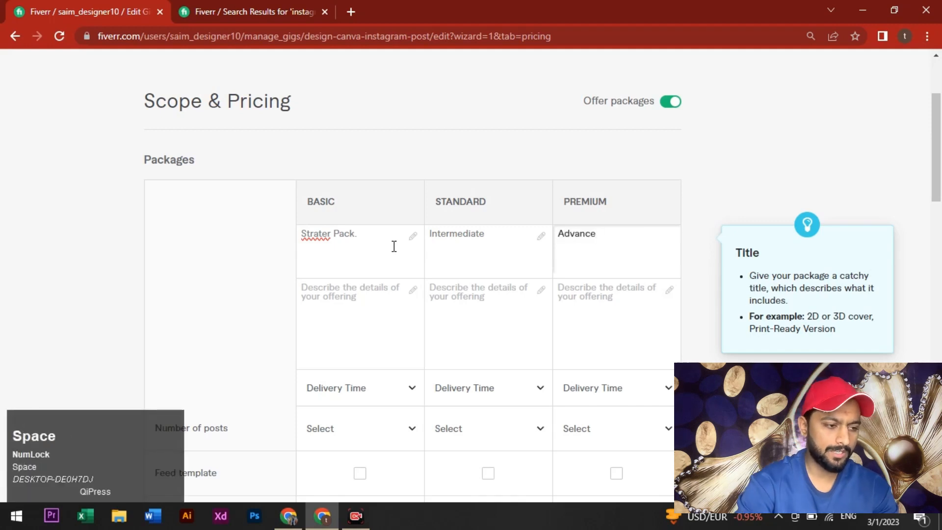
Describe the Basic package's offering as "1 great quality Instagram post design"
click(352, 294)
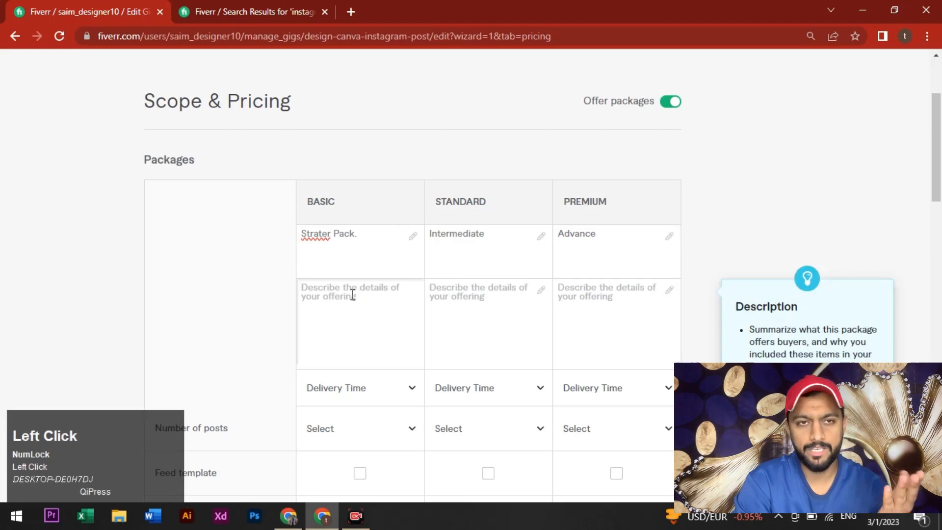
scroll(352, 294, down, 3)
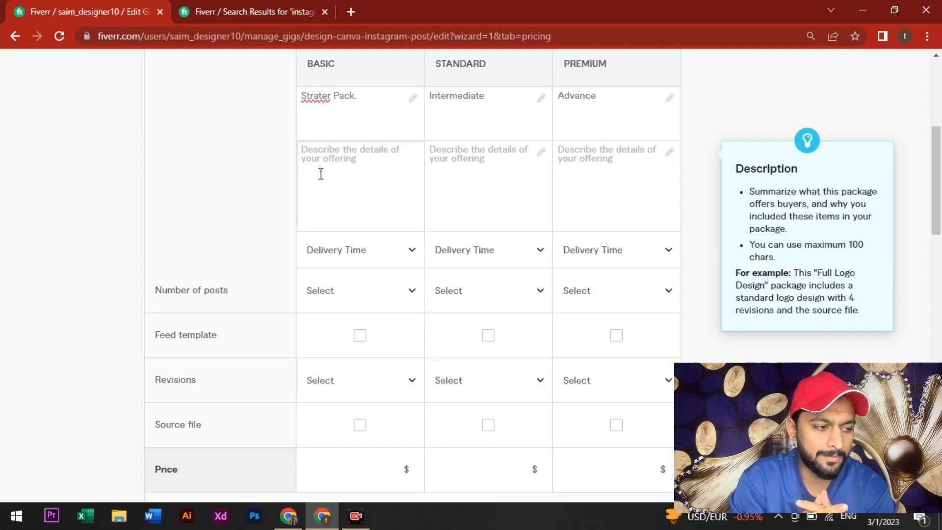
click(321, 154)
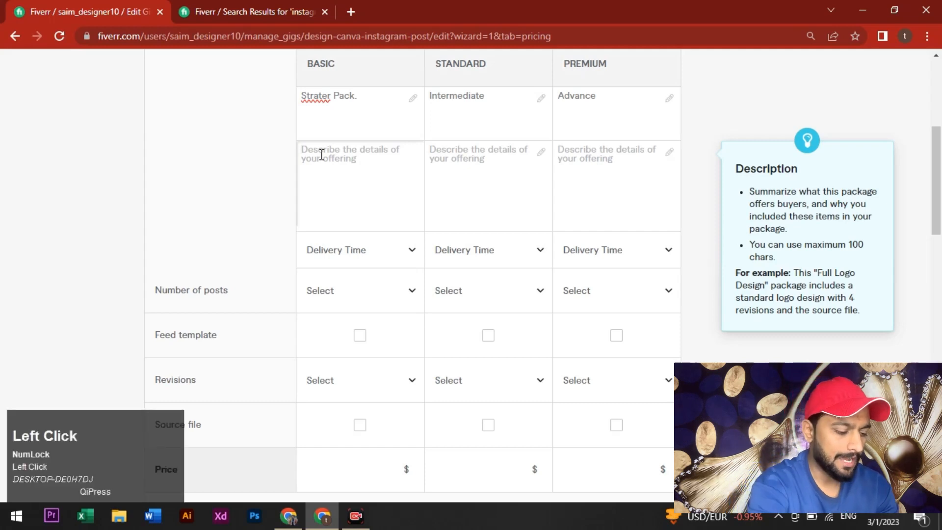
text(1 )
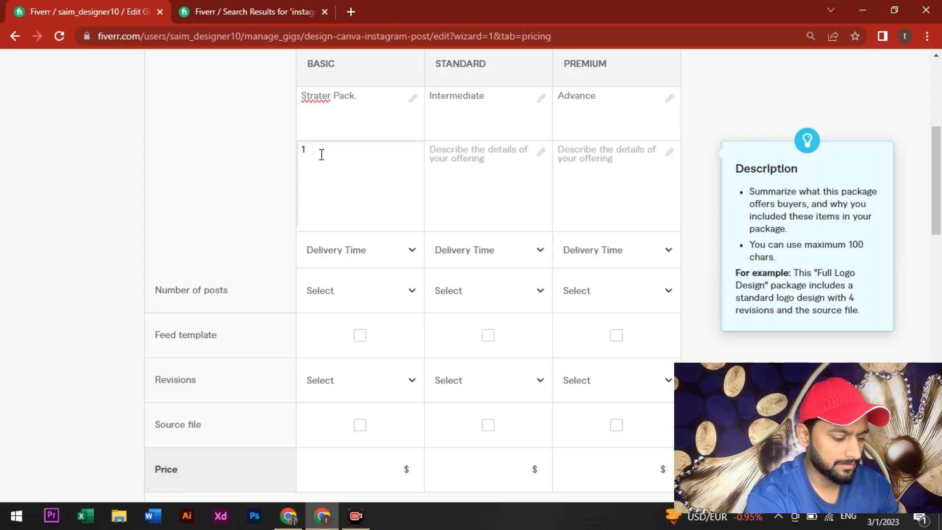
text(great)
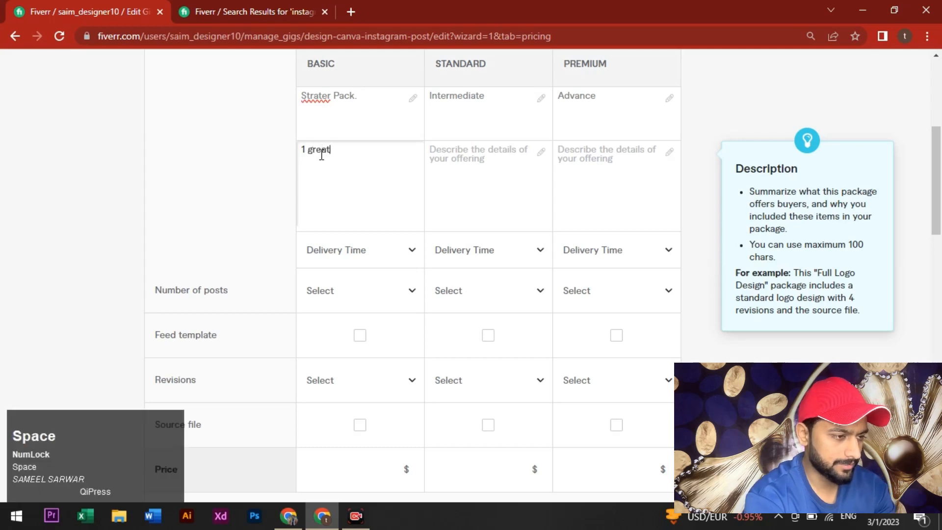
text(e qualit)
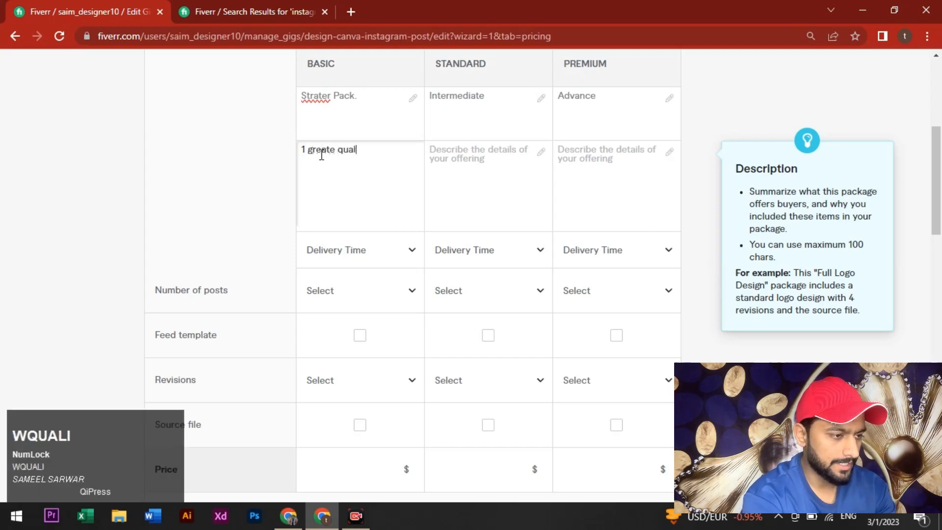
text(y In)
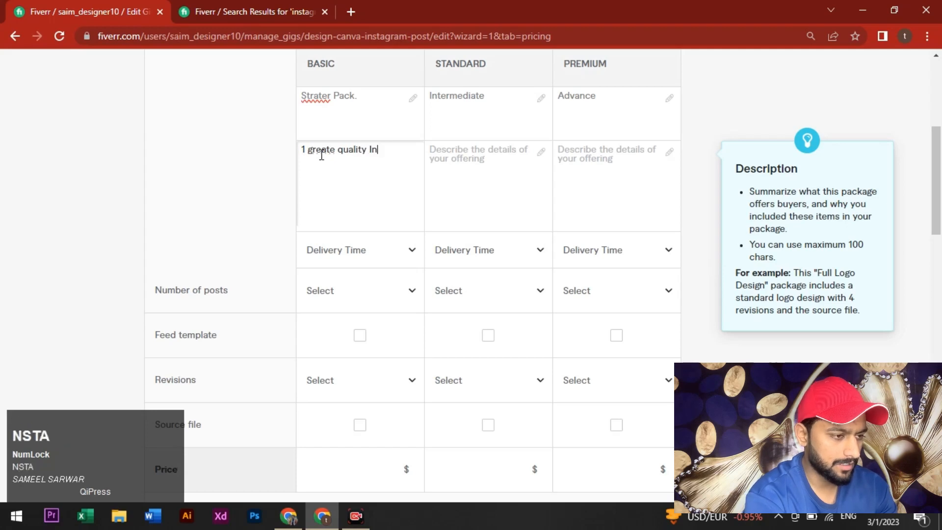
text(stagram po)
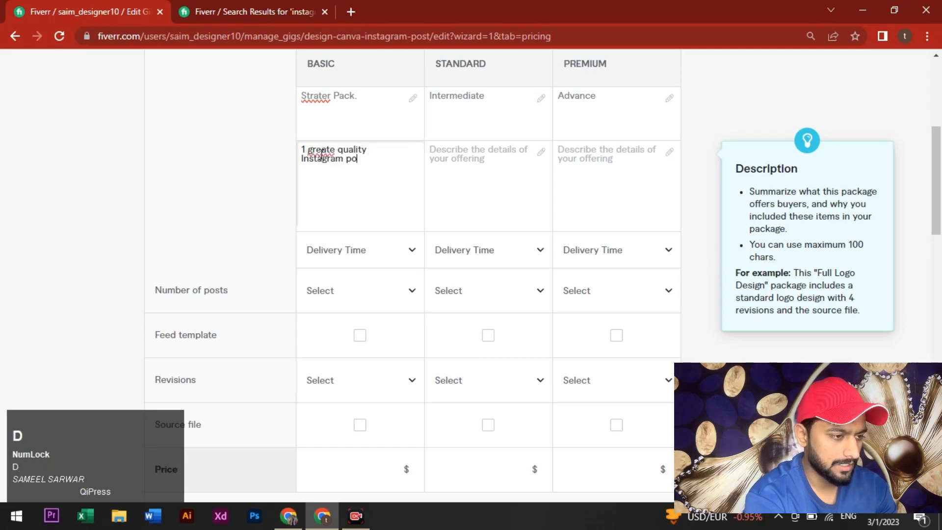
text(st design)
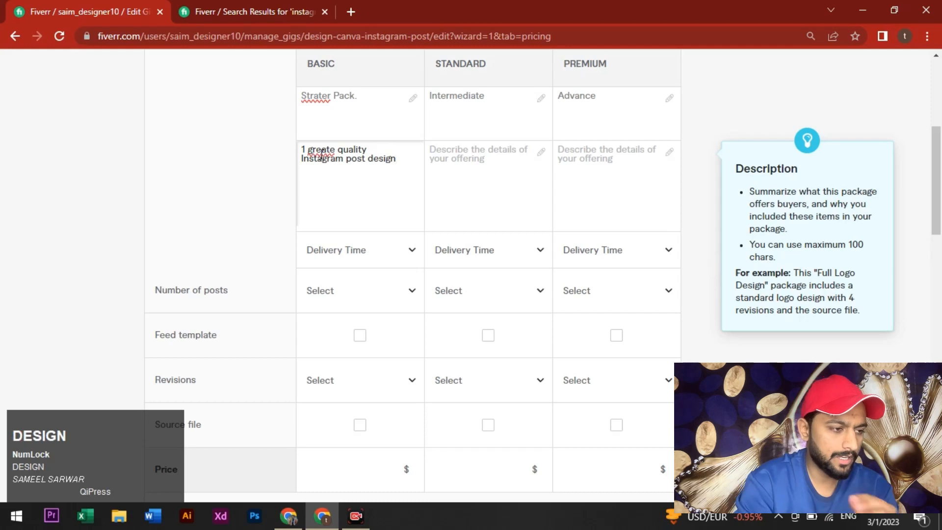
click(337, 150)
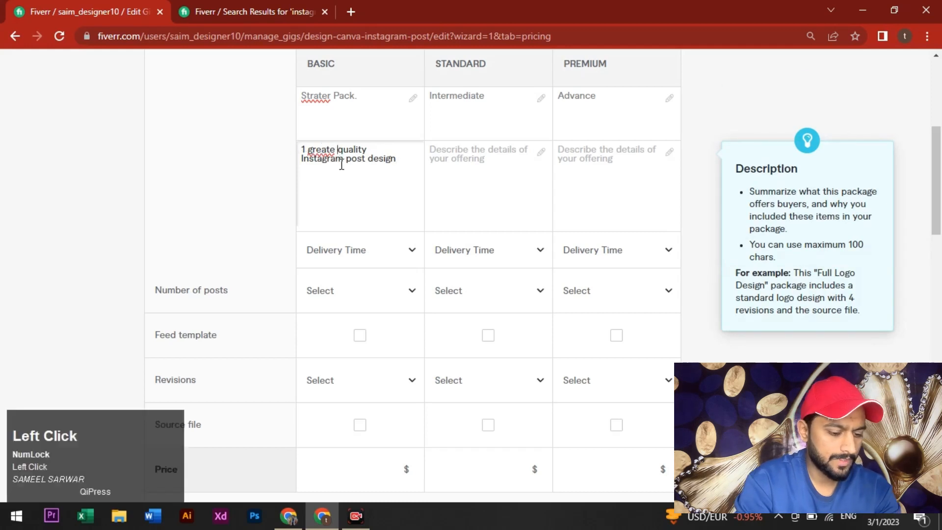
key(BackSpace)
key(BackSpace)
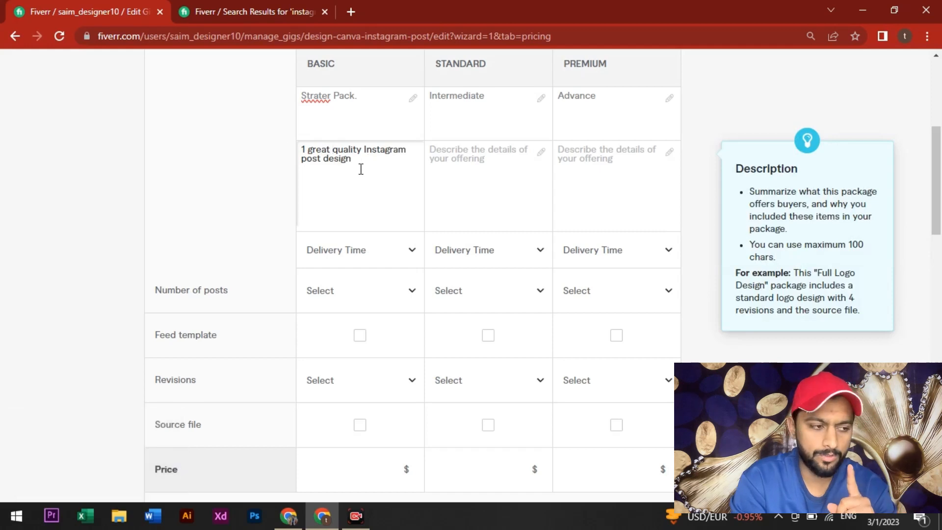
Describe the Standard package's offering as "3 great quality instagram post design"
click(468, 172)
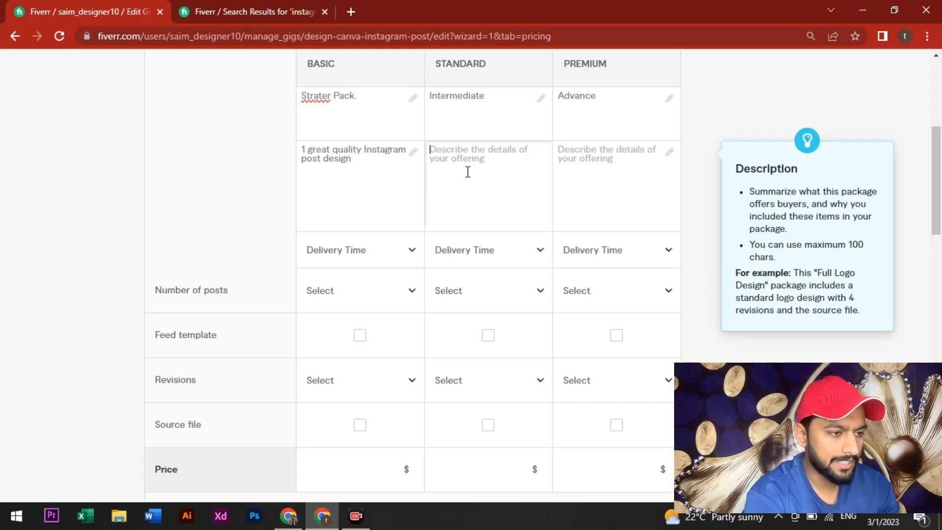
text(3 )
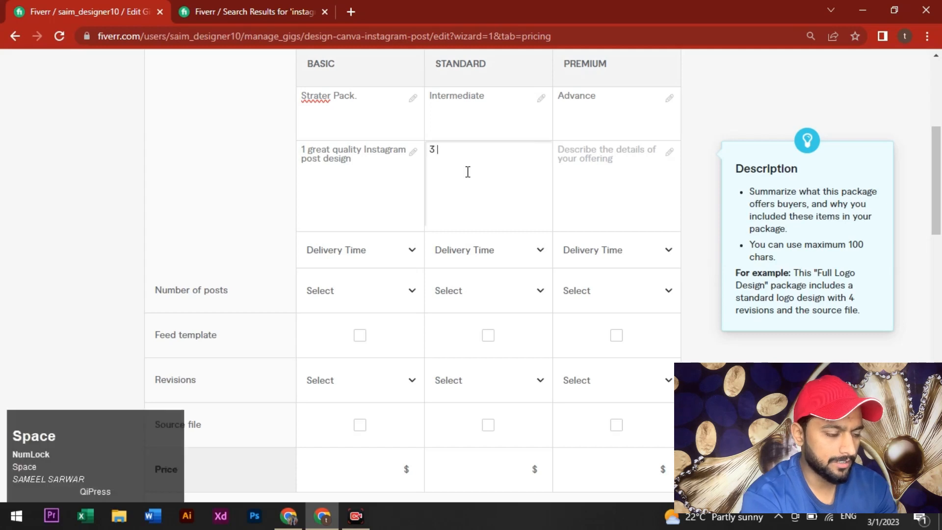
text(great qu)
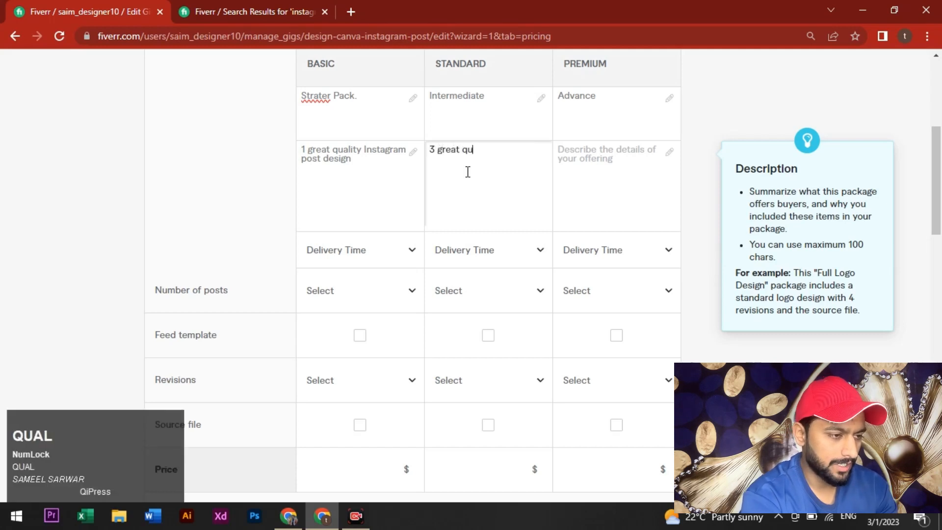
text(ality in)
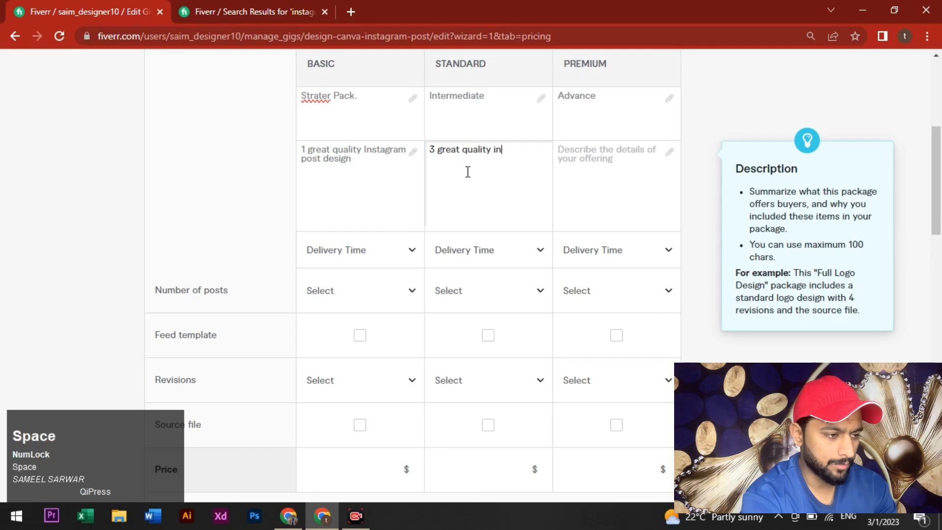
text(stagram post design)
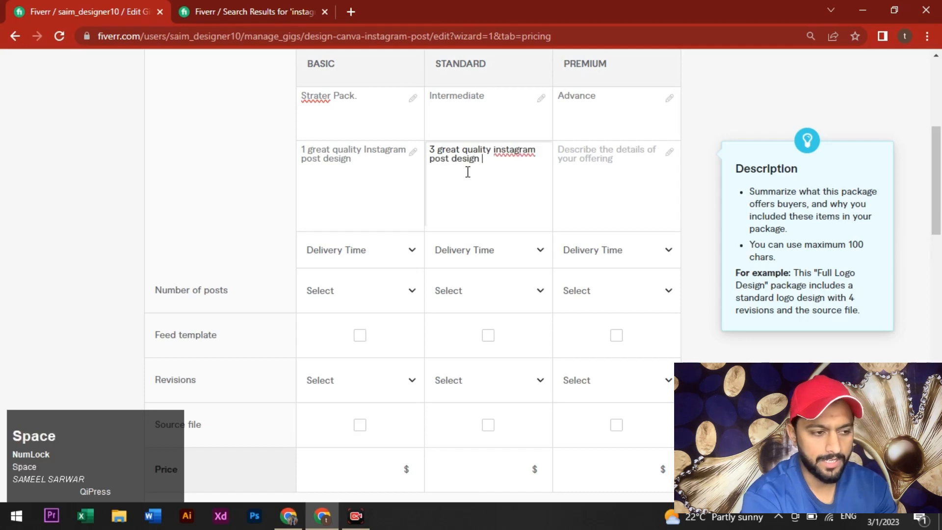
Describe the Premium package's offering as "5 instagram post design with 1 compliment design for any"
key(Tab)
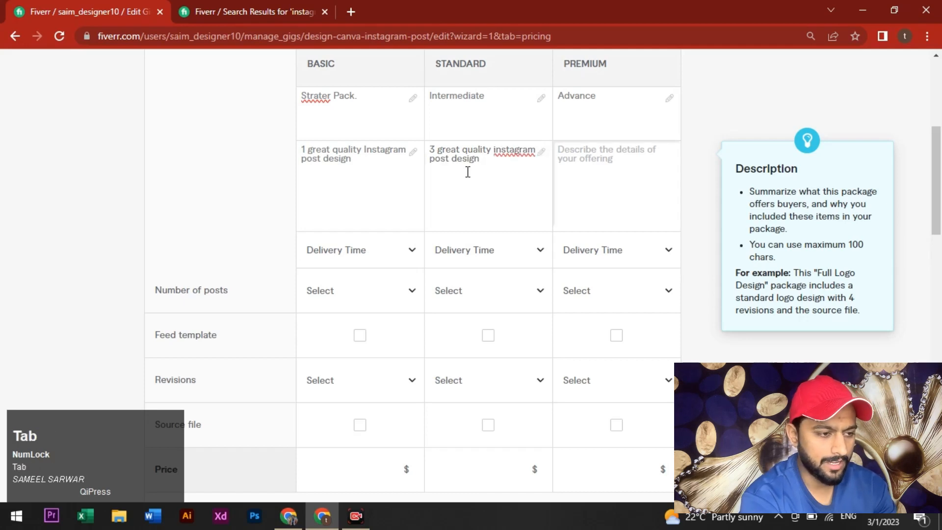
text(5 )
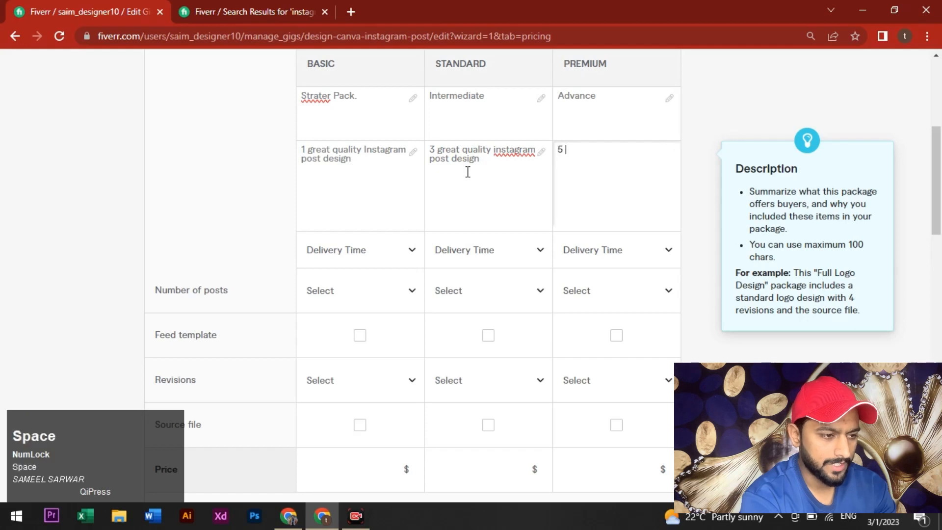
text(in)
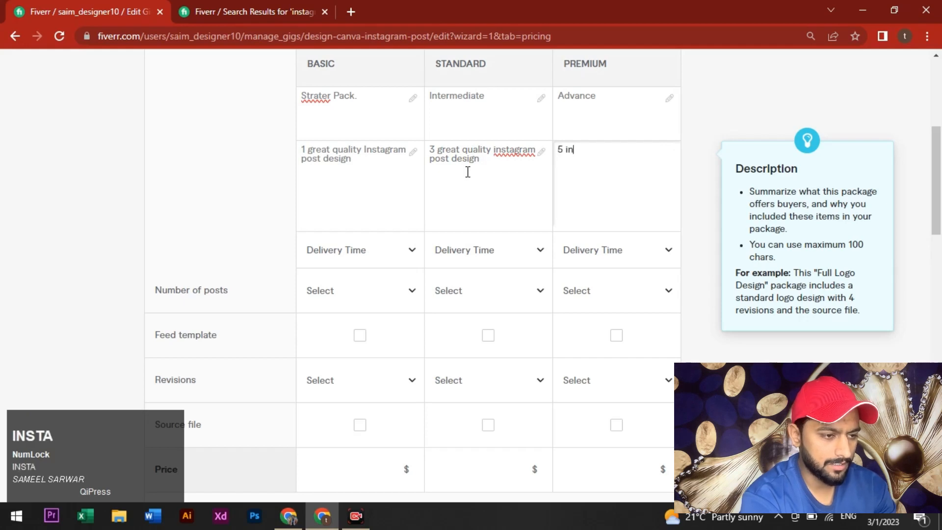
text(stagram post )
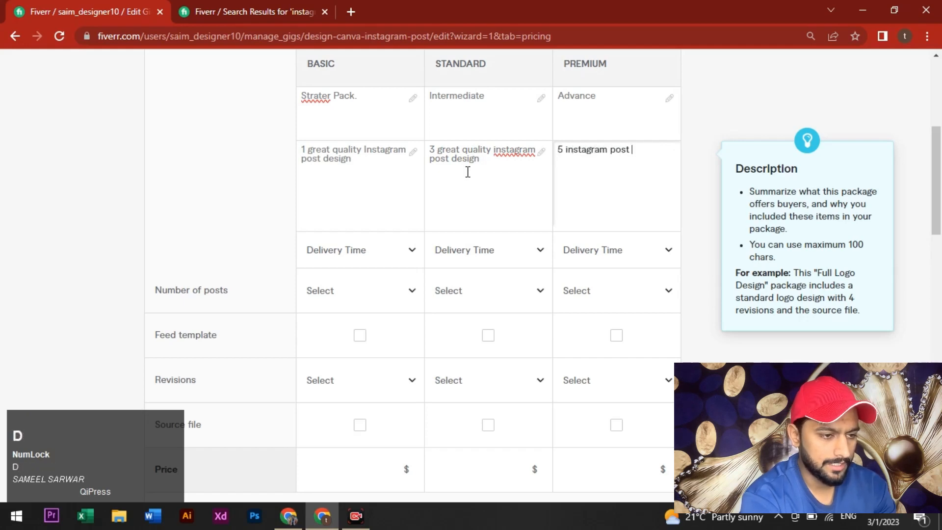
text(design wi)
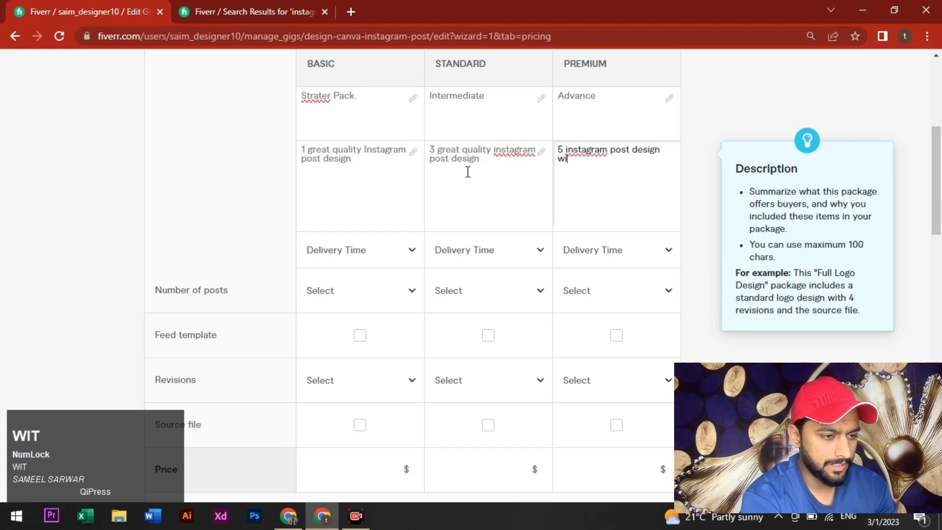
text(th 1 co)
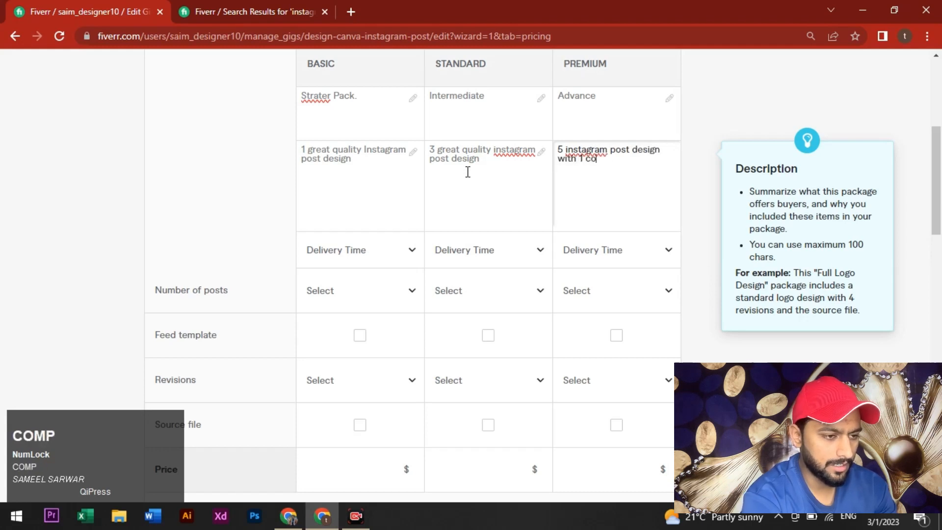
text(mpliment )
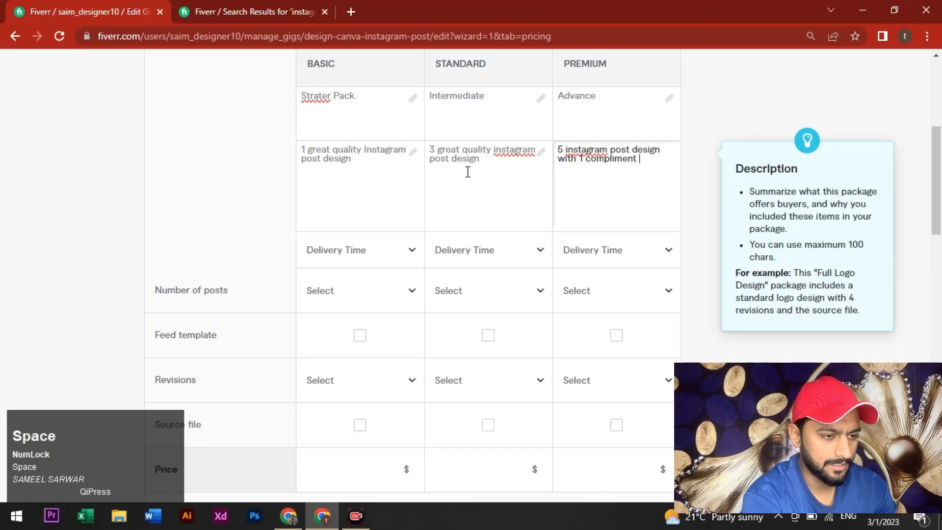
text(design )
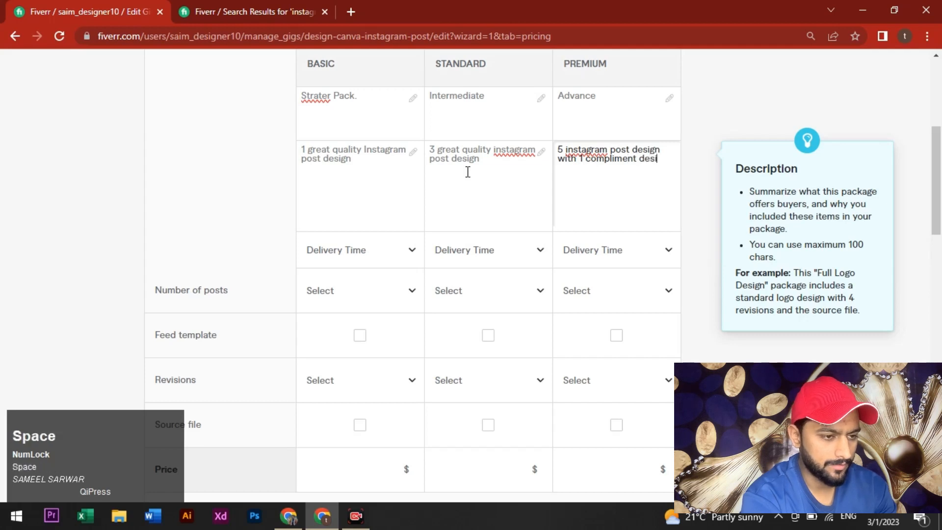
text(for any)
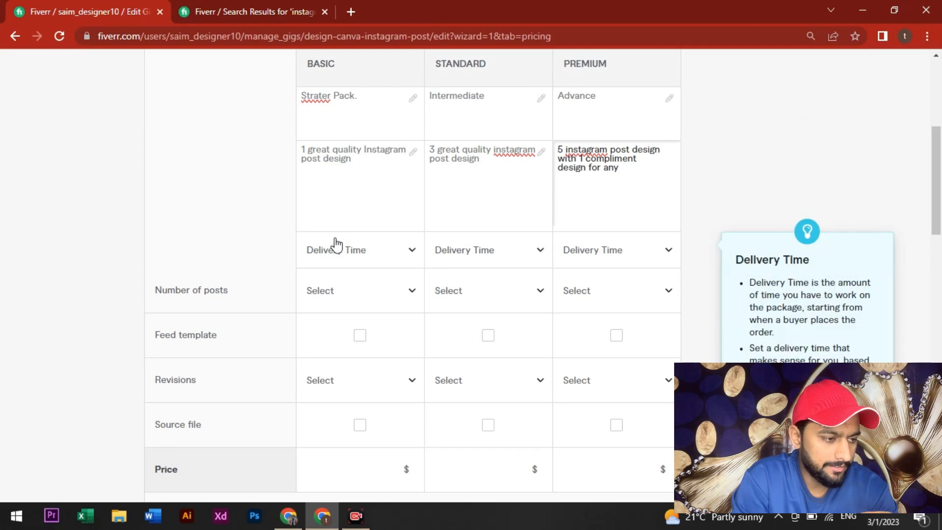
Set the delivery time to 1 day for the Basic and Standard packages and 2 days for Premium
click(365, 256)
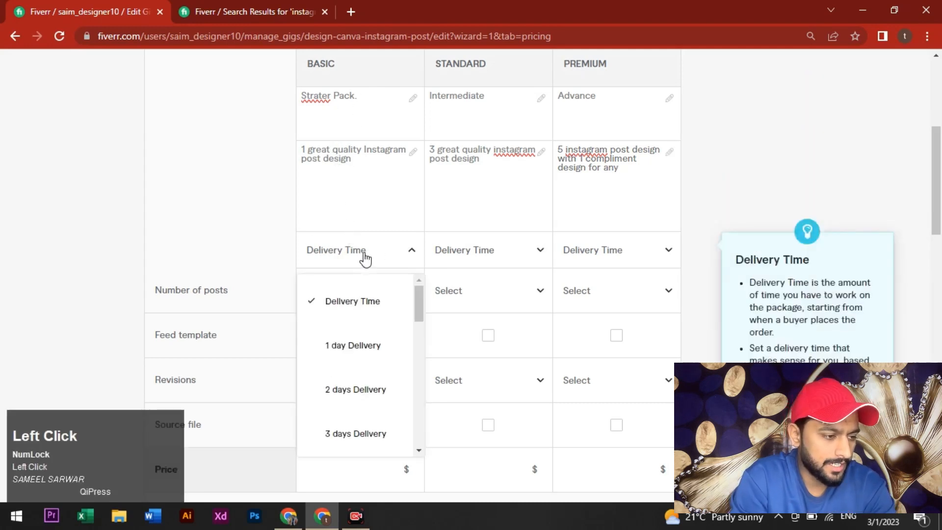
click(342, 352)
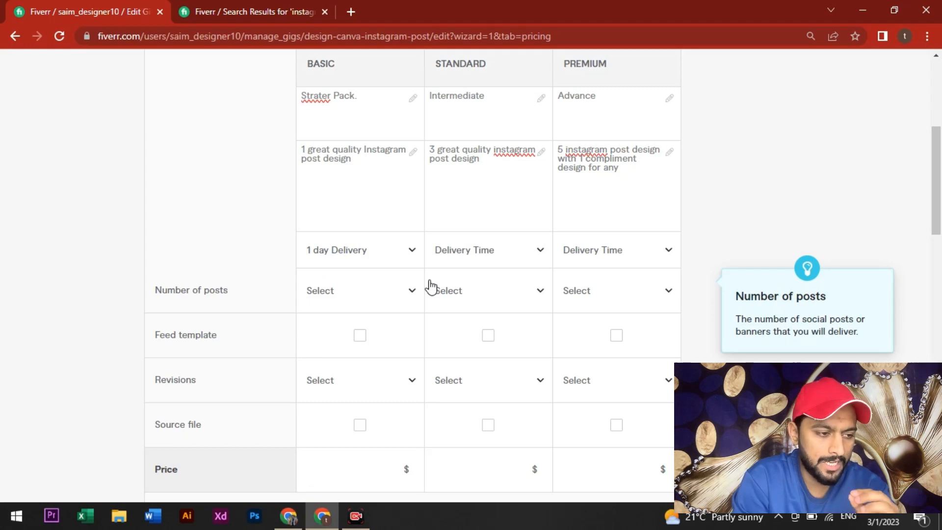
click(444, 252)
click(476, 349)
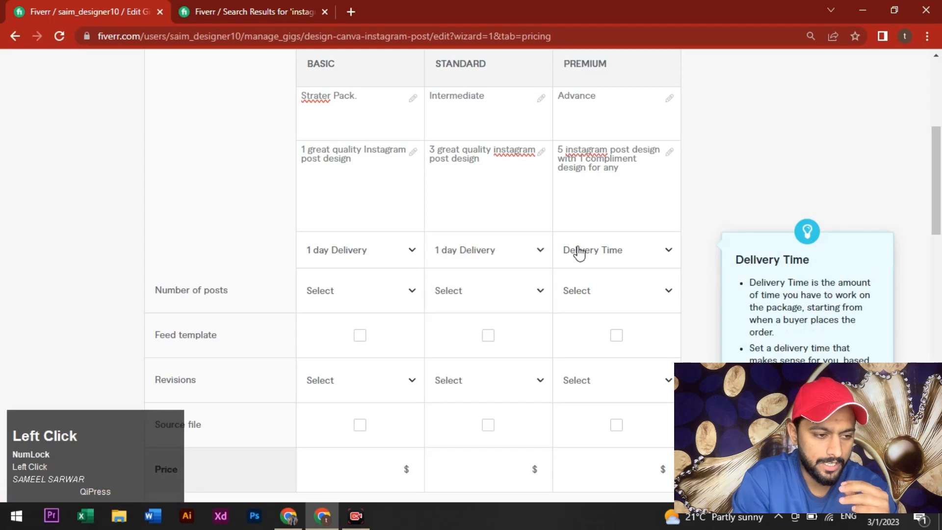
click(579, 251)
click(597, 389)
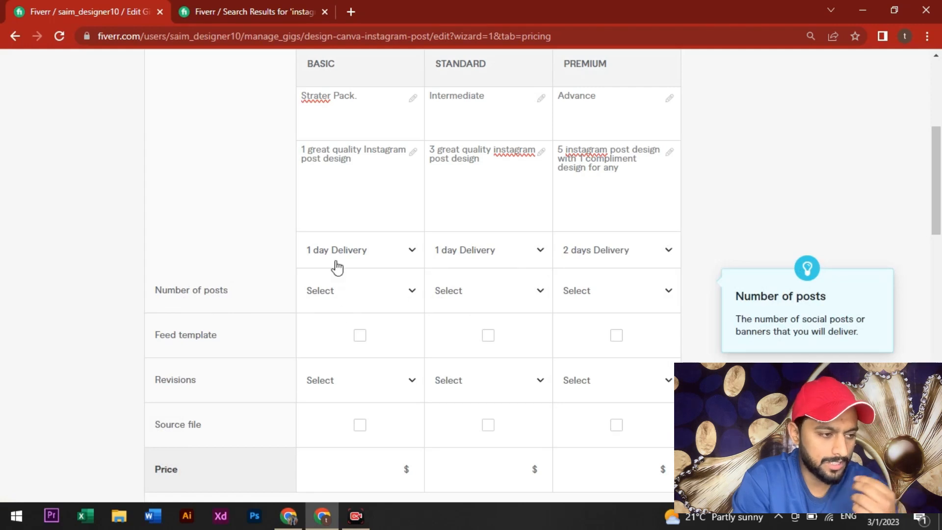
Set the number of posts to 1 for the Basic package and 3 for the Standard package
click(380, 296)
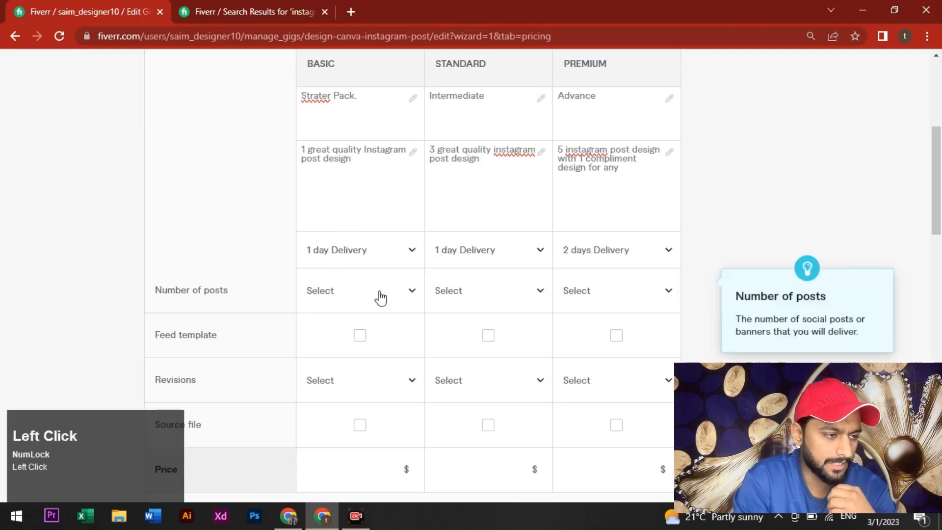
click(336, 425)
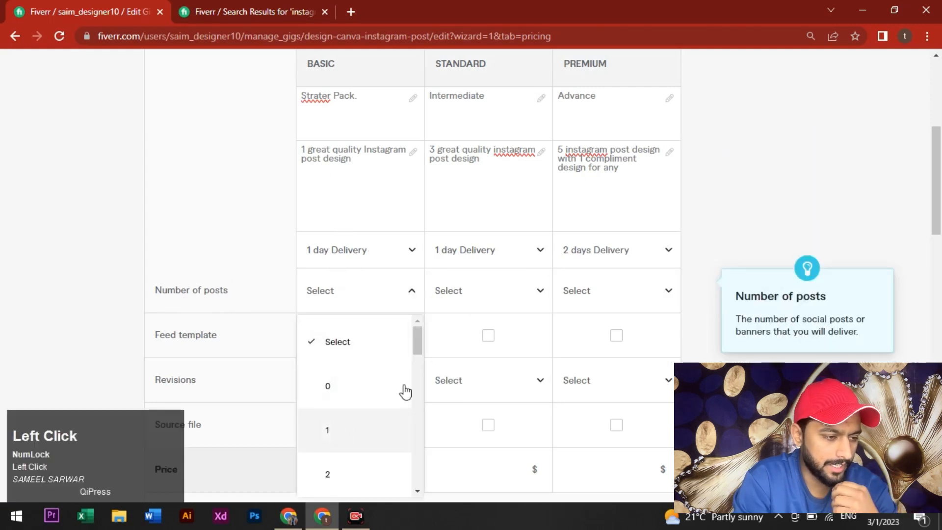
click(473, 294)
scroll(471, 447, down, 2)
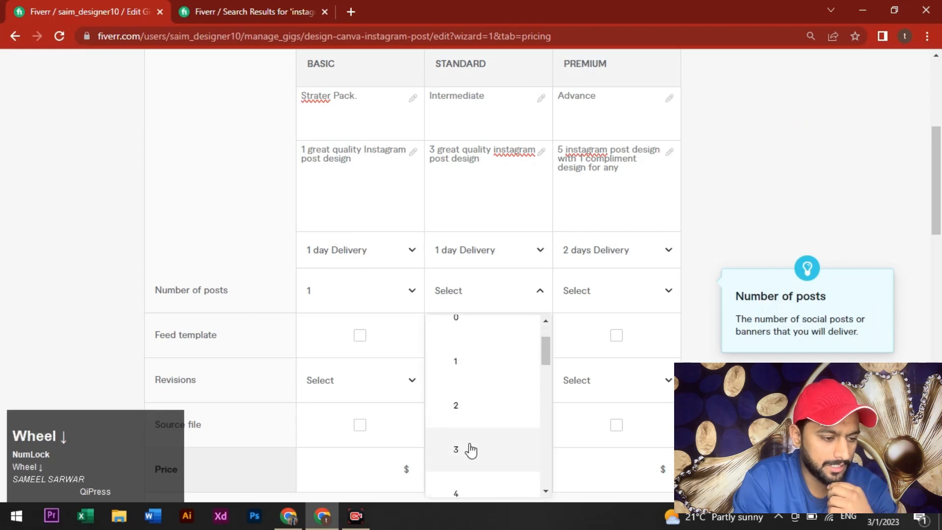
click(466, 452)
Change the Premium package's delivery time to 5 days
click(603, 250)
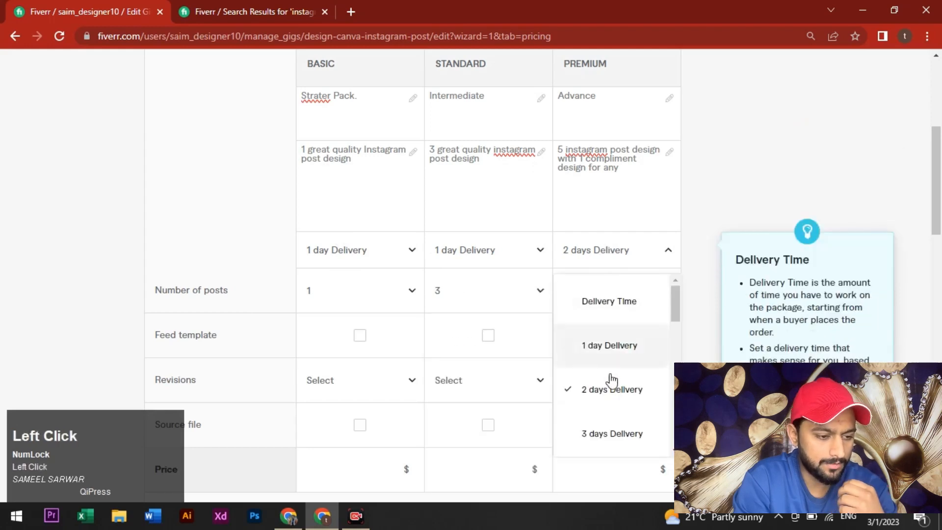
scroll(599, 432, down, 3)
click(598, 390)
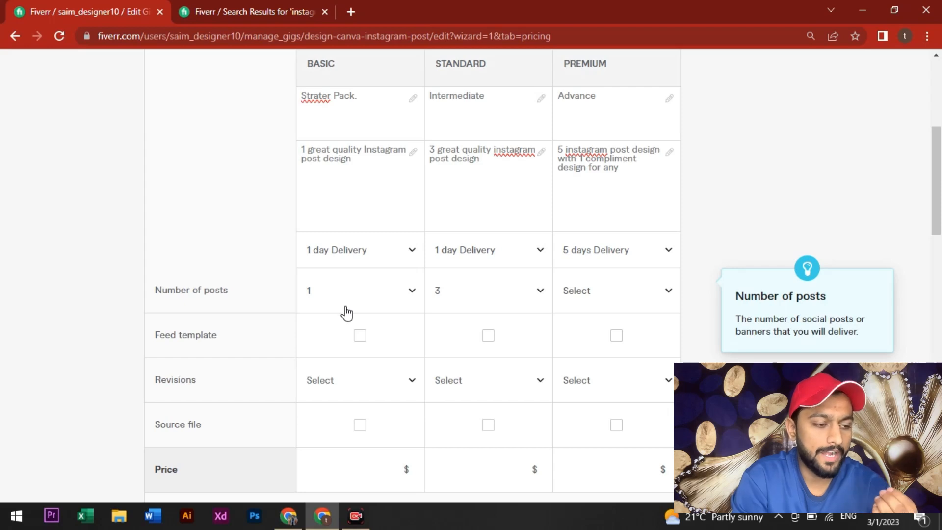
Include the feed template in the Premium package and the source file in the Standard and Premium packages
scroll(346, 341, down, 1)
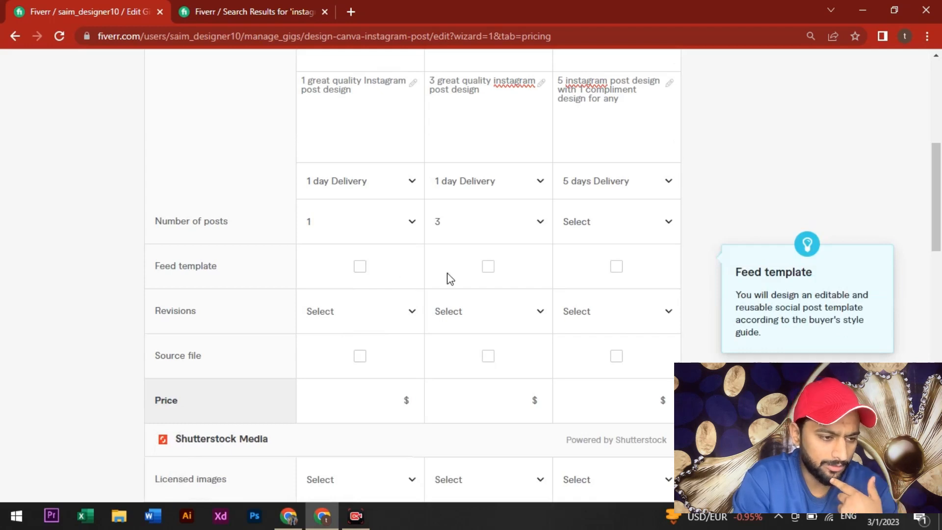
click(618, 269)
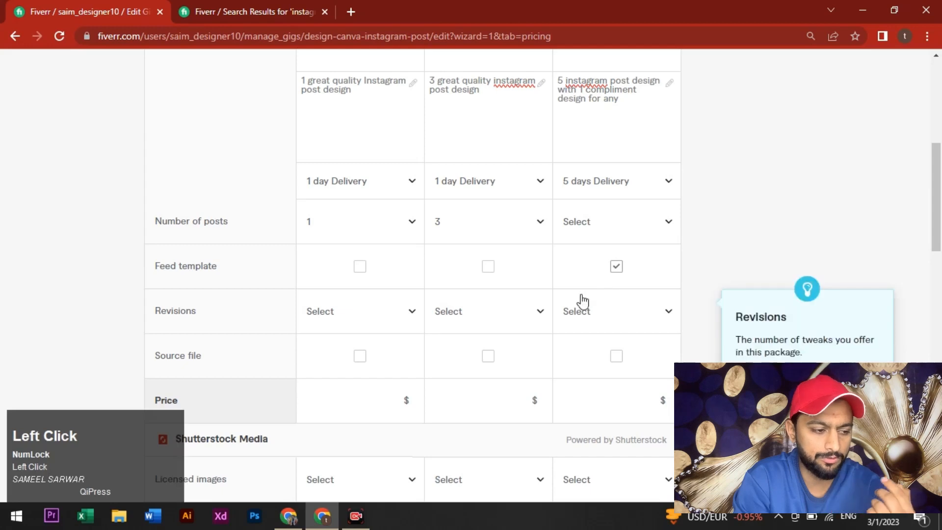
scroll(499, 296, down, 3)
scroll(362, 240, up, 3)
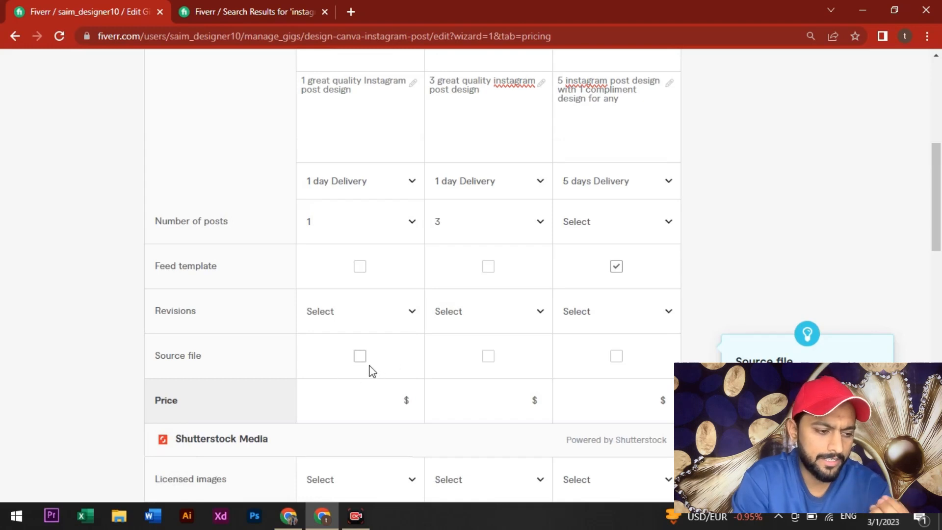
click(487, 359)
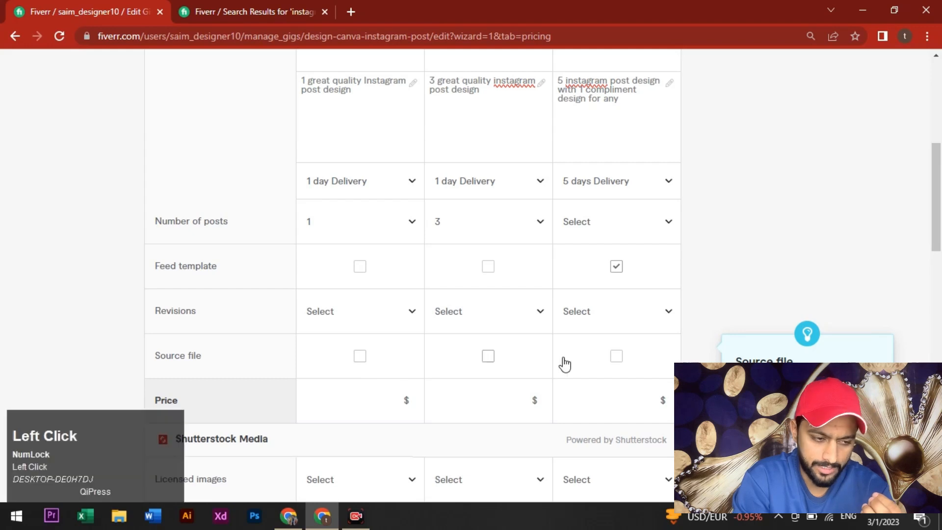
click(617, 359)
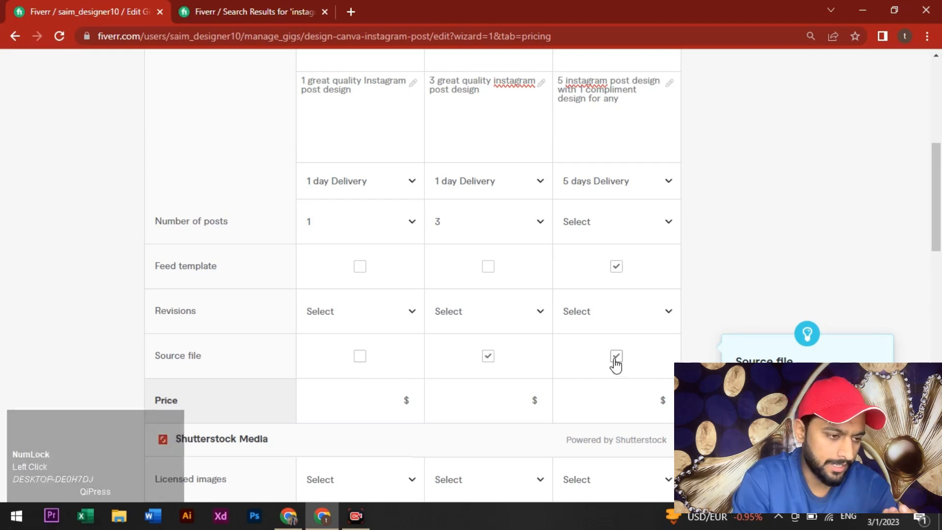
Set the Basic package's price to $5
scroll(485, 326, down, 1)
scroll(485, 326, up, 1)
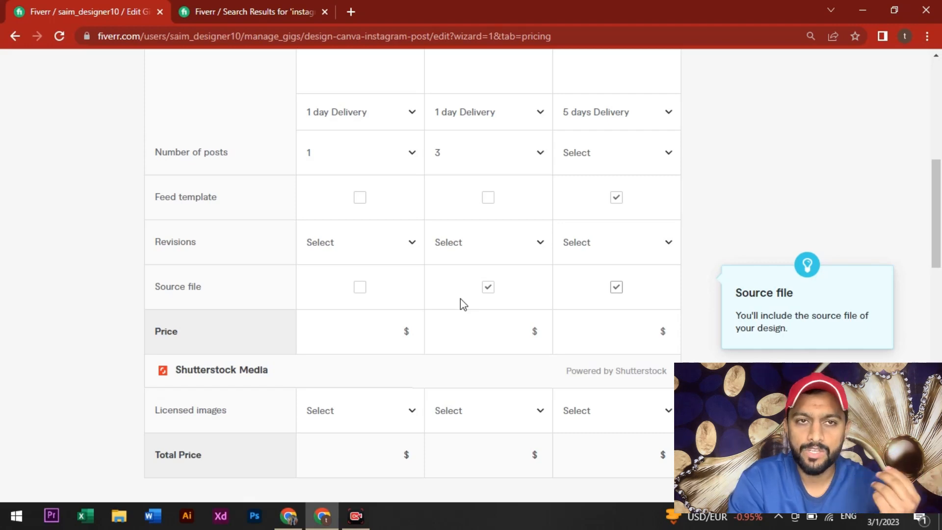
scroll(397, 269, down, 3)
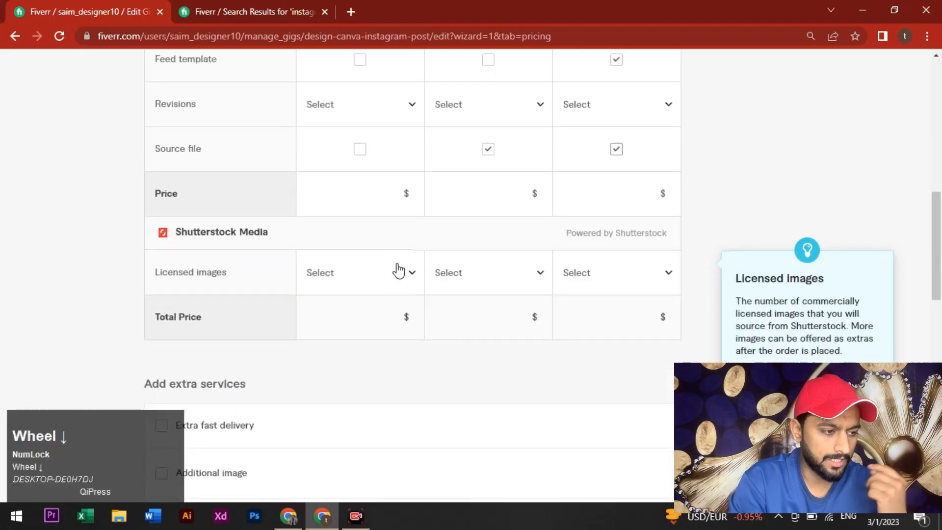
click(353, 197)
click(391, 191)
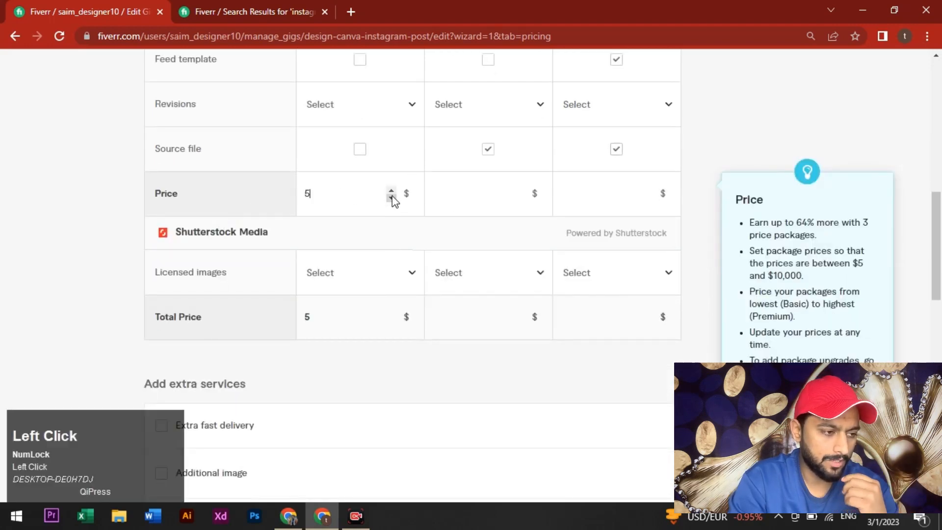
click(391, 191)
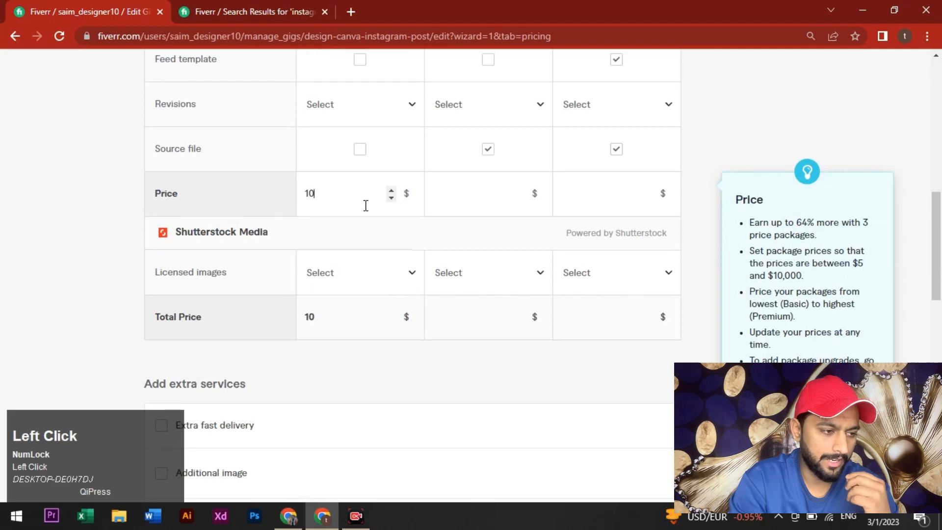
click(391, 198)
Set the Standard package's price to $10 and the Premium package's price to $20
click(493, 196)
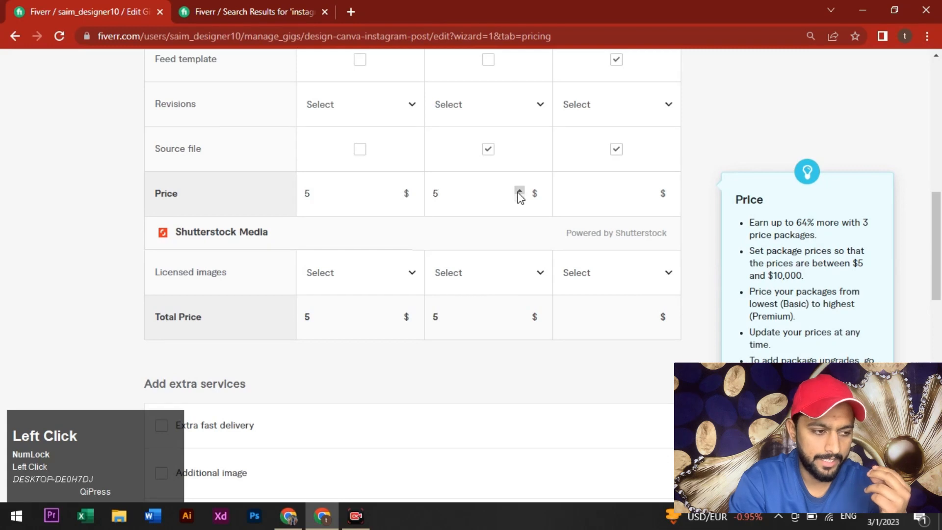
click(519, 191)
click(648, 191)
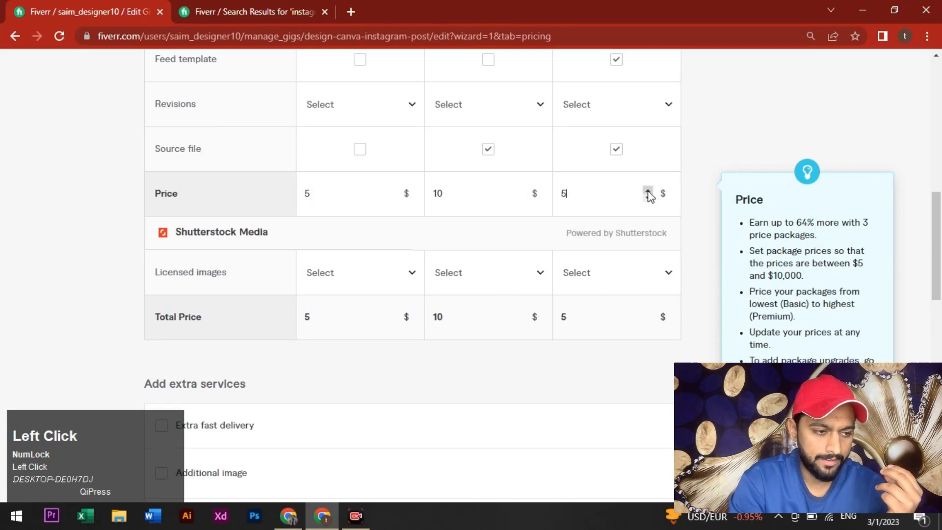
click(648, 191)
click(648, 192)
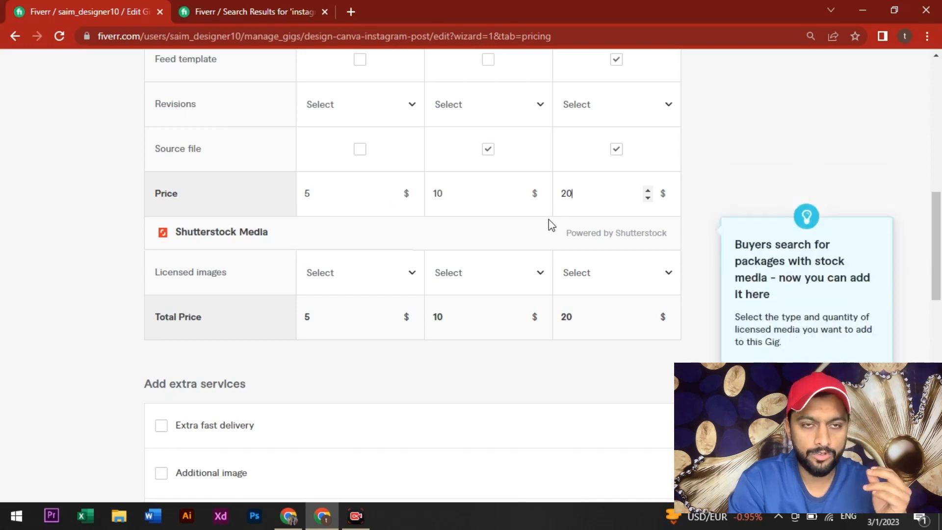
click(397, 250)
Enable the Extra fast delivery option among the gig's extra services
scroll(401, 258, down, 4)
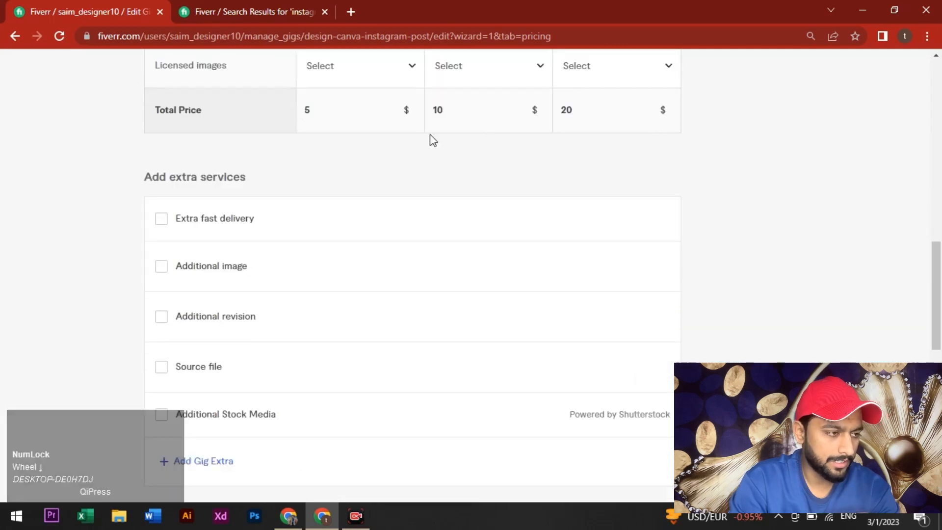
scroll(433, 138, up, 1)
scroll(433, 141, up, 2)
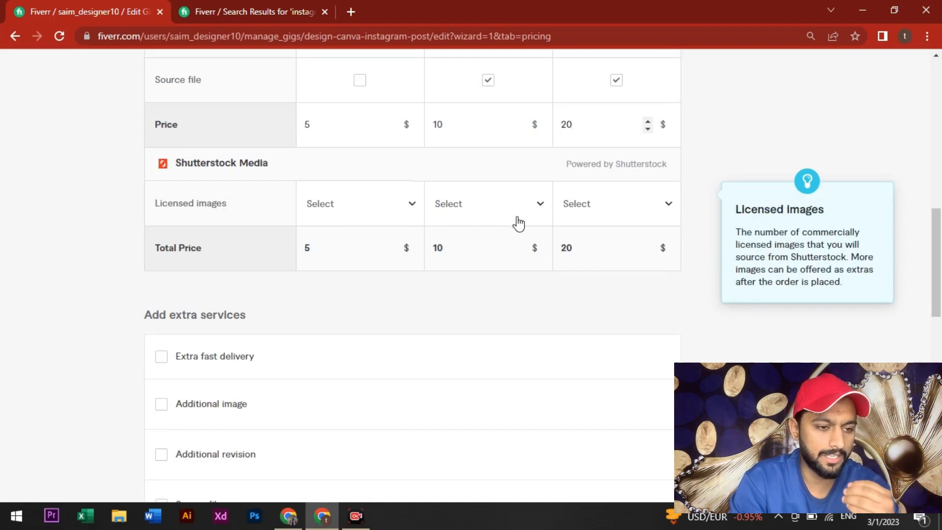
scroll(425, 243, down, 3)
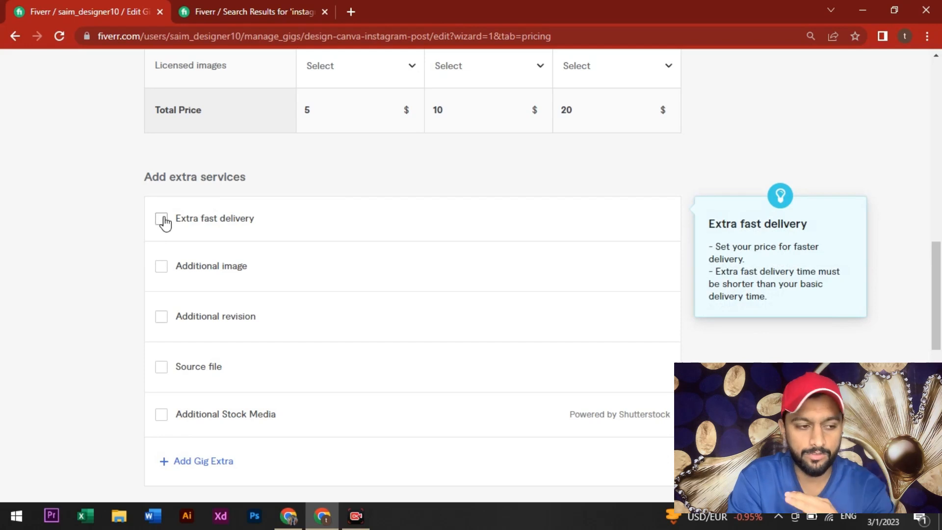
click(162, 219)
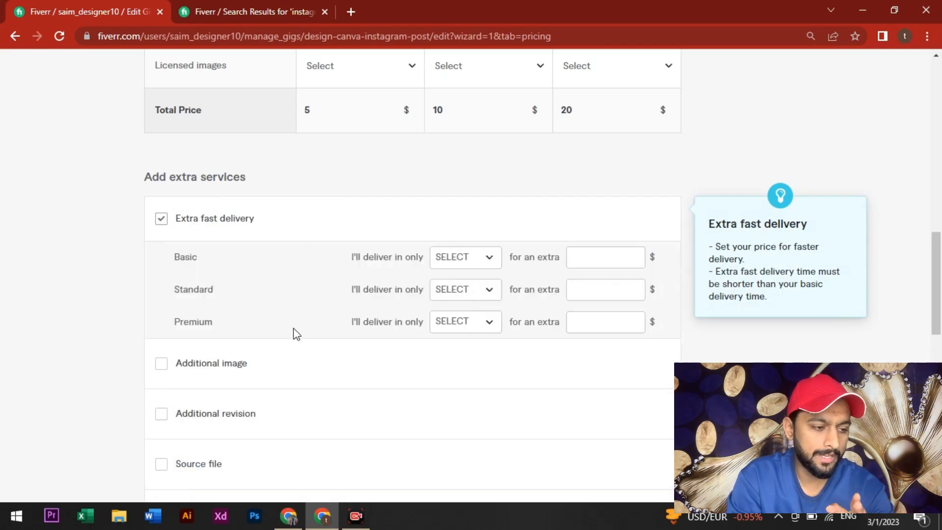
Offer extra fast delivery on the Premium package in 1 day for an extra $10
click(477, 265)
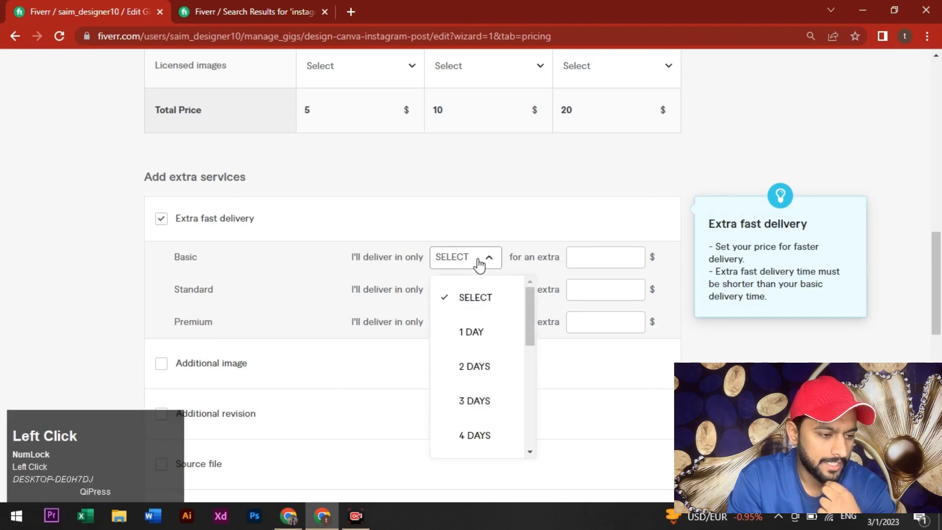
click(491, 203)
click(474, 330)
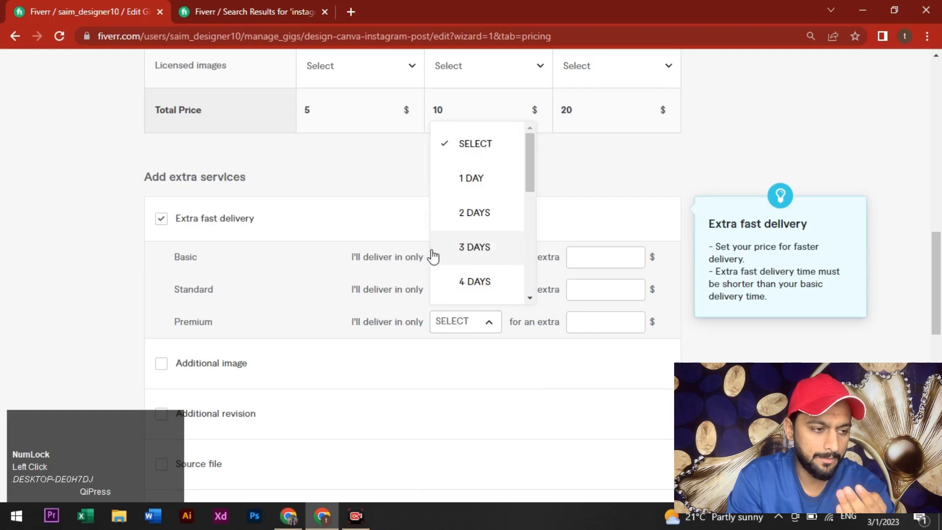
click(463, 183)
click(615, 324)
text(5)
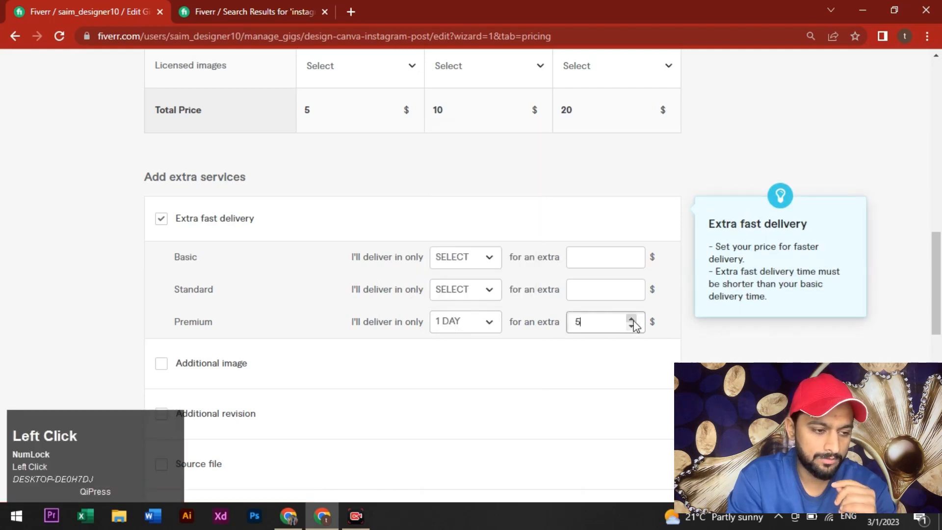
scroll(501, 339, down, 3)
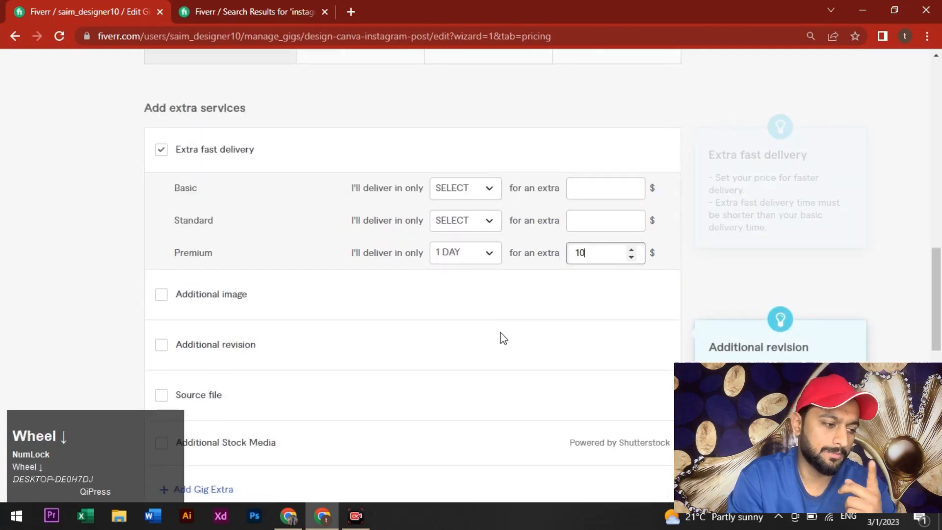
scroll(274, 308, up, 1)
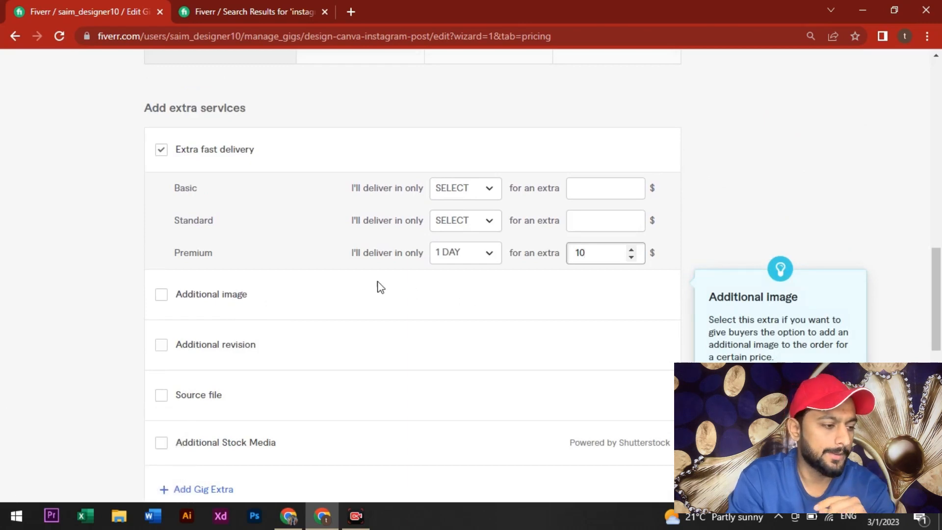
Set the number of revisions in the Basic package to 0
scroll(243, 241, down, 3)
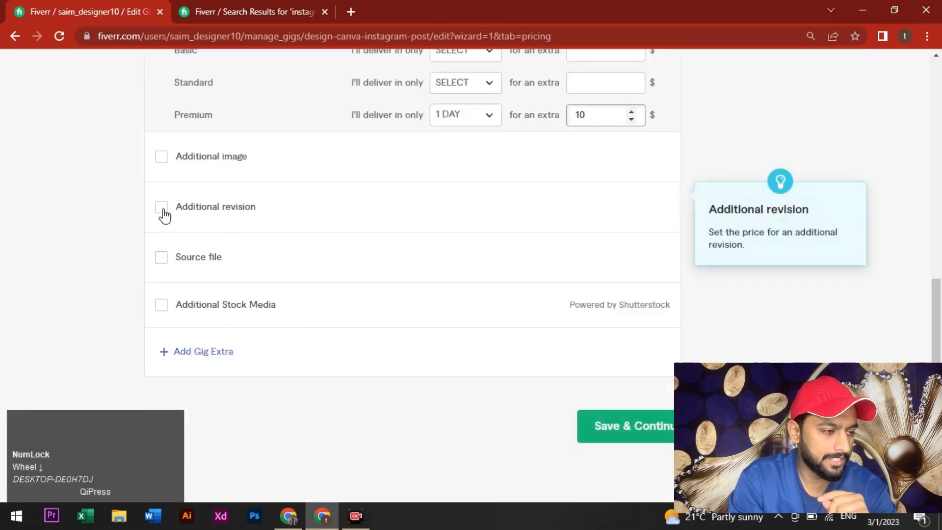
scroll(274, 221, up, 6)
scroll(275, 220, up, 3)
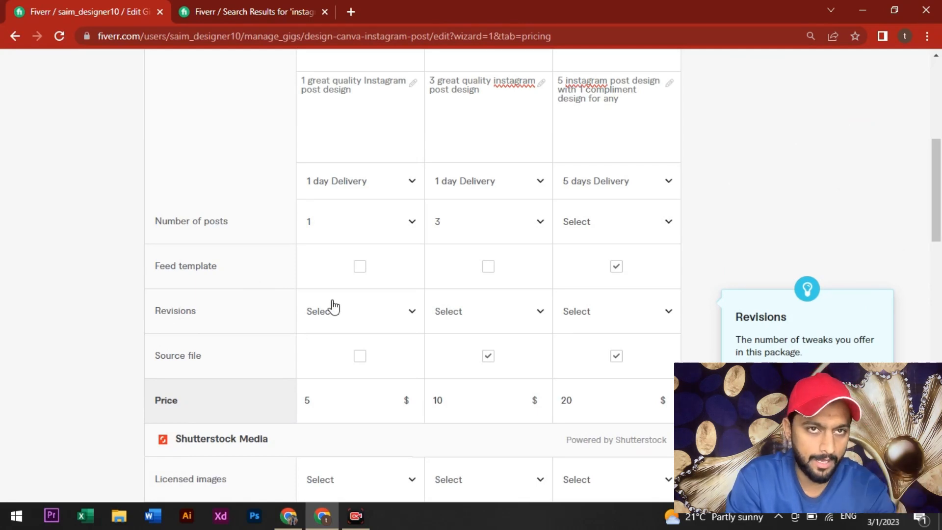
click(390, 322)
click(348, 185)
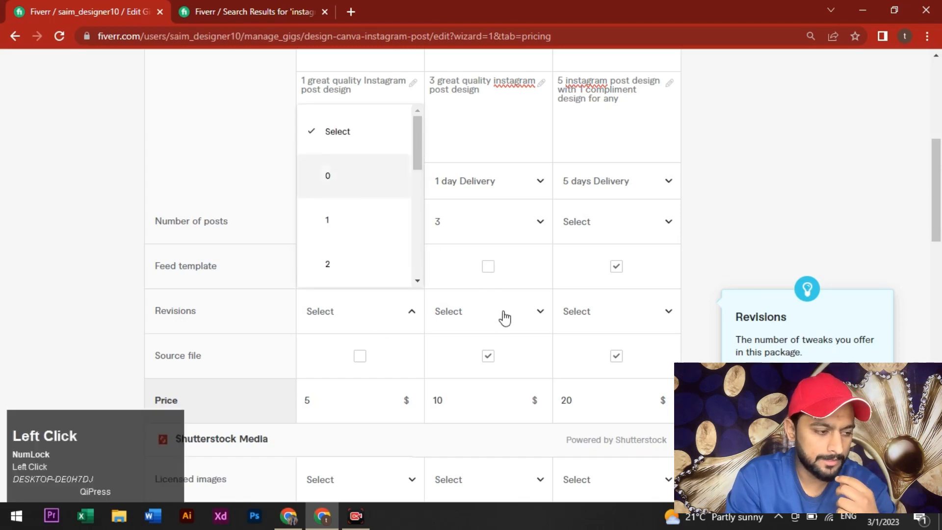
Set the number of revisions in the Standard package to 3
click(504, 317)
scroll(500, 253, down, 1)
scroll(499, 253, down, 6)
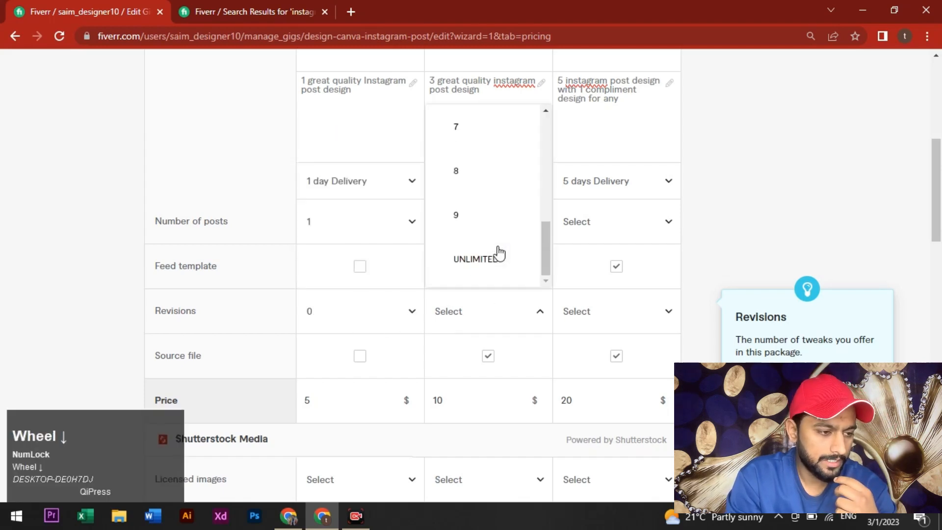
scroll(499, 252, up, 7)
scroll(498, 252, down, 3)
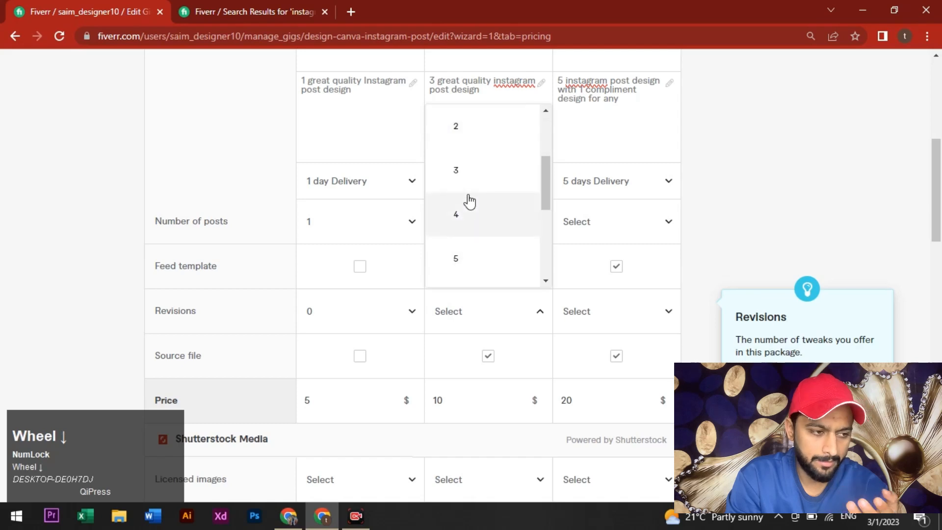
click(475, 191)
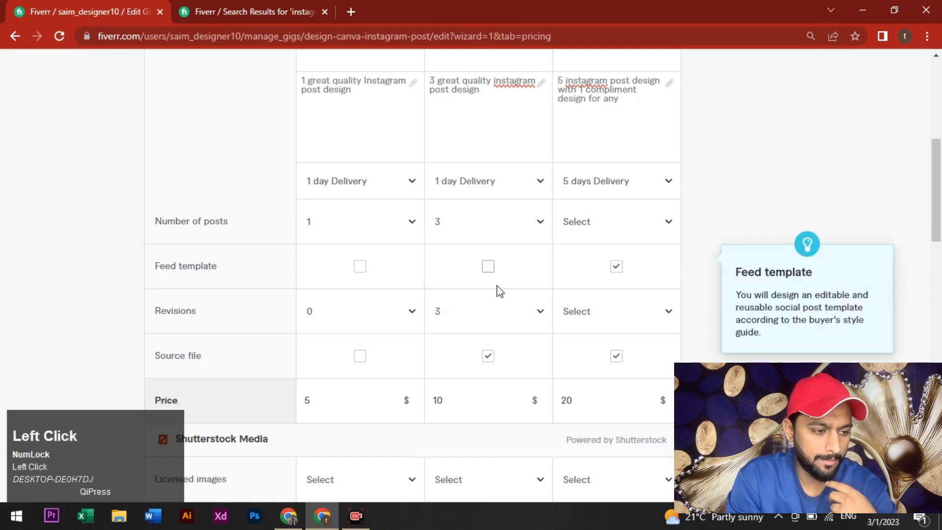
Change the Standard package's revisions to 5
click(498, 313)
scroll(483, 249, down, 2)
scroll(482, 248, down, 3)
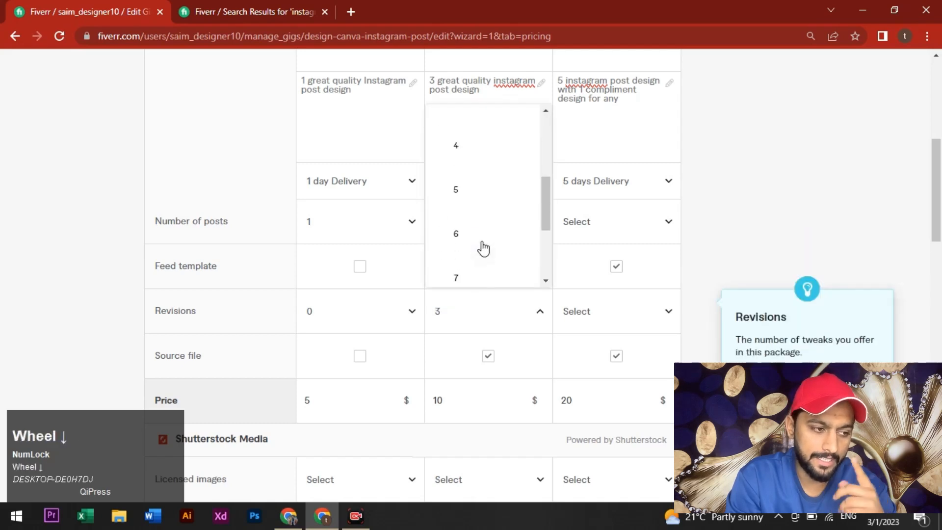
click(465, 202)
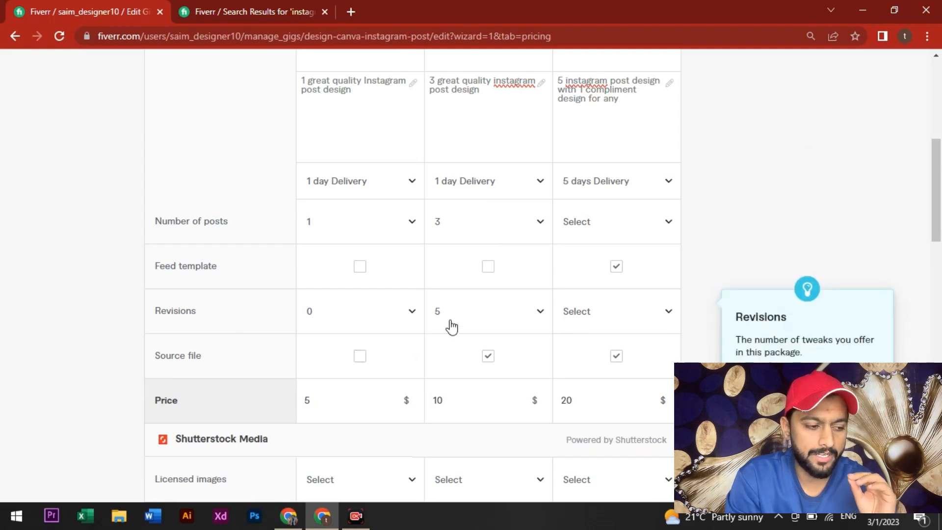
Set the number of revisions in the Premium package to unlimited
scroll(448, 325, down, 1)
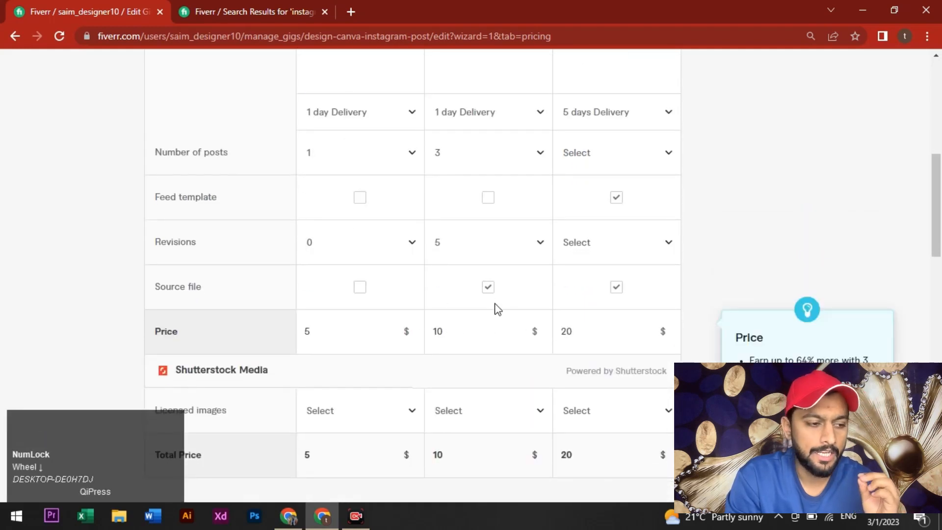
scroll(496, 309, up, 1)
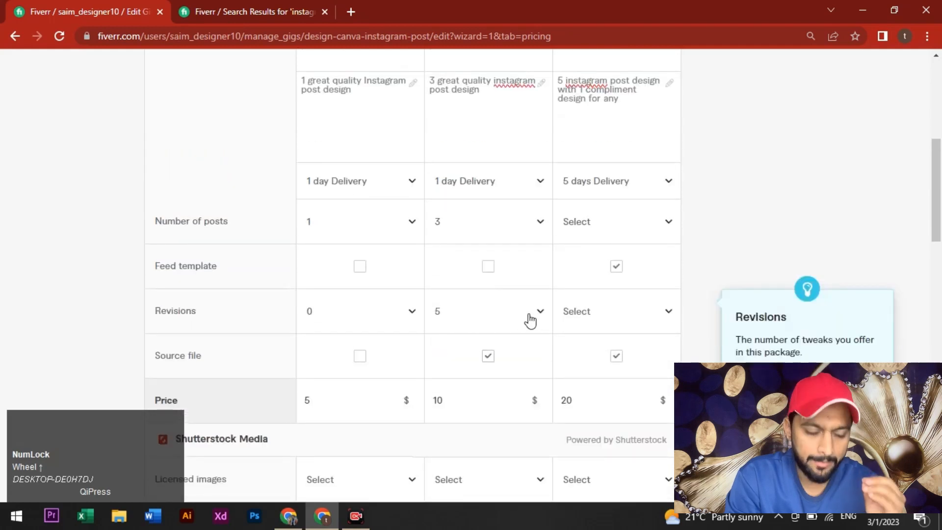
click(592, 318)
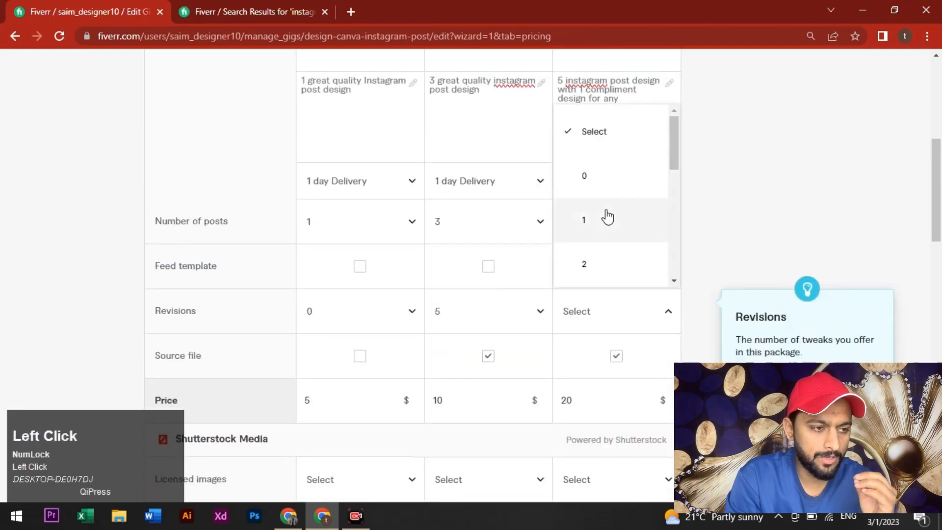
scroll(605, 213, down, 4)
scroll(603, 211, up, 1)
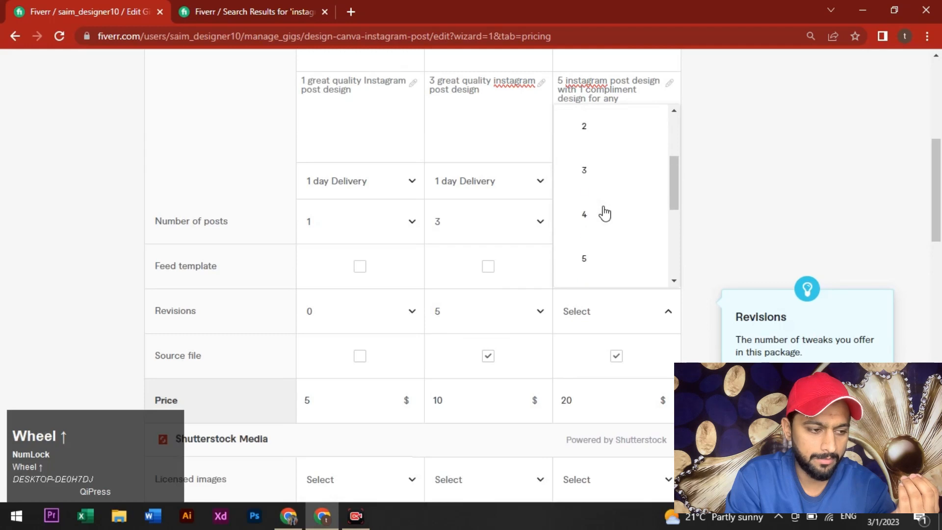
scroll(603, 211, down, 3)
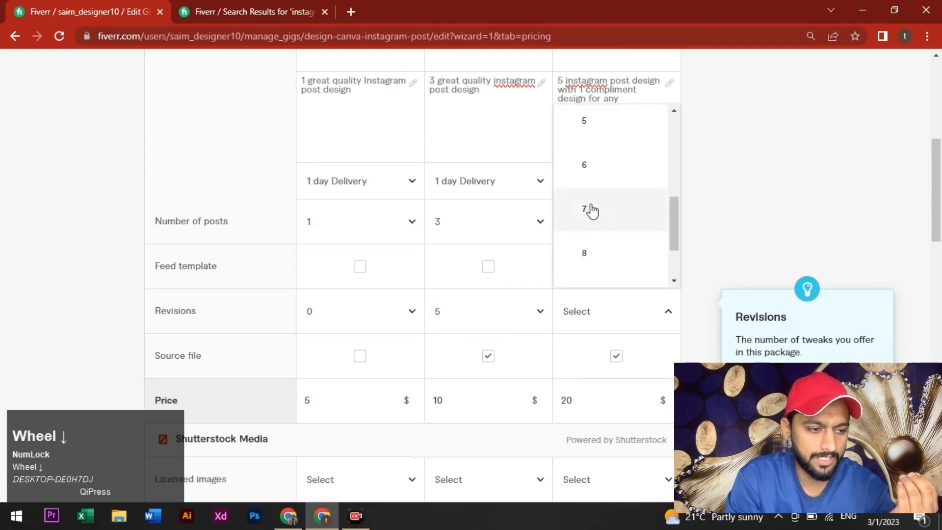
scroll(593, 212, down, 2)
click(598, 269)
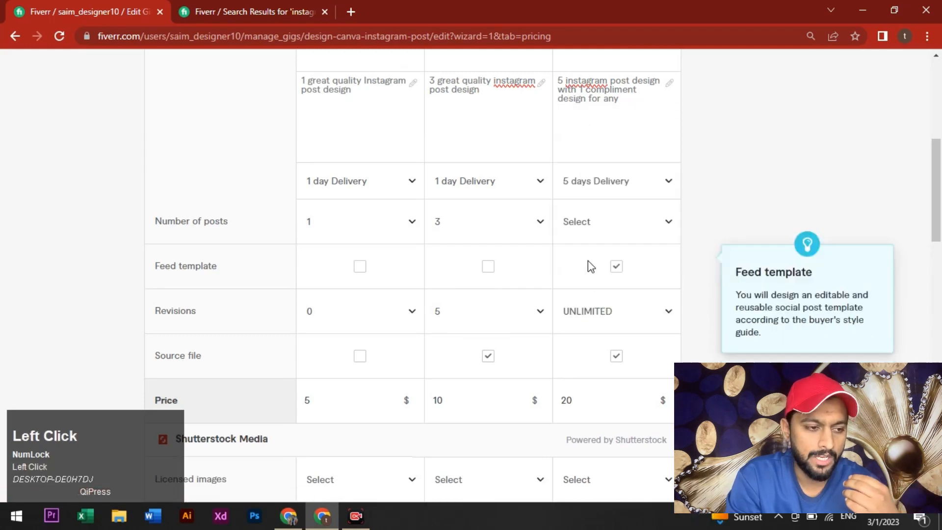
scroll(586, 260, down, 5)
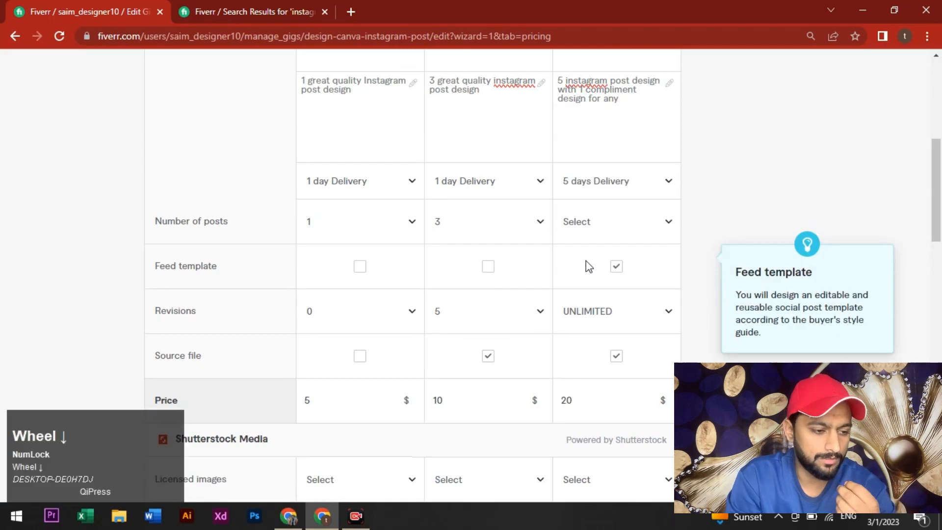
scroll(541, 279, down, 3)
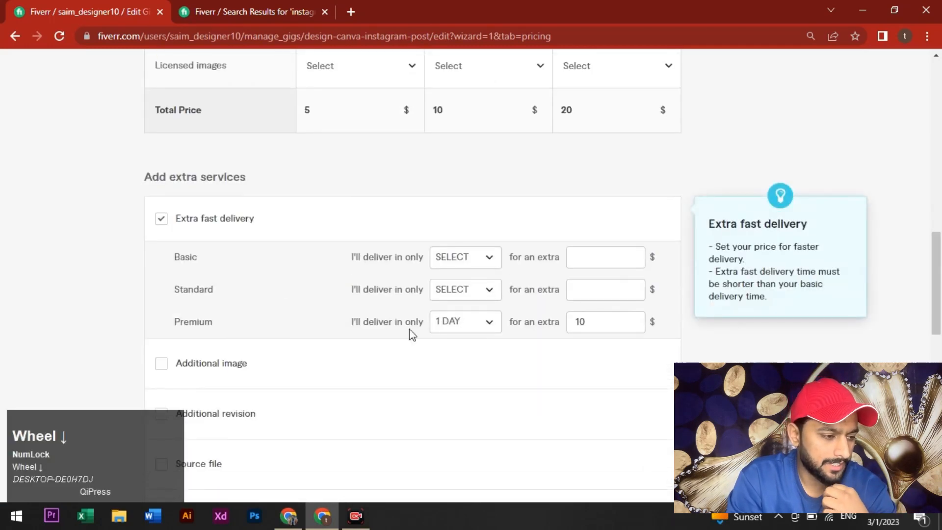
scroll(251, 336, down, 1)
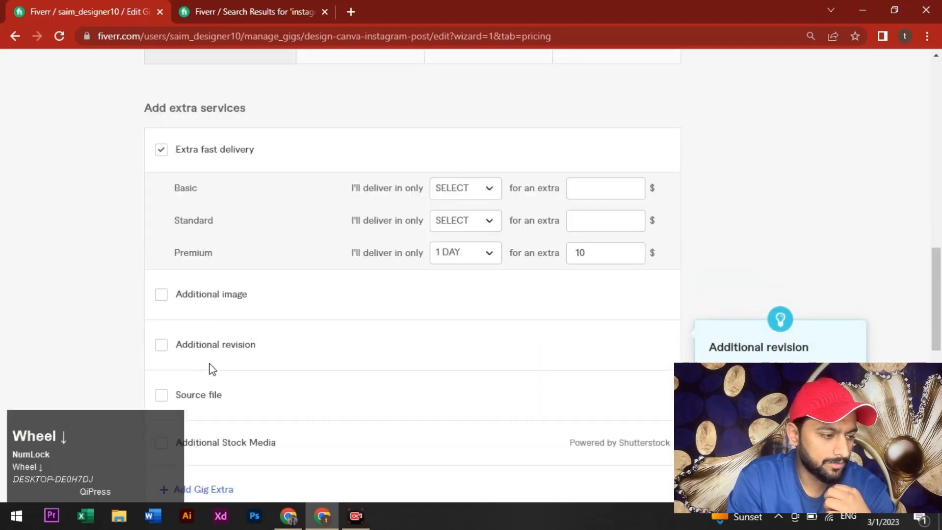
scroll(196, 344, down, 1)
click(159, 278)
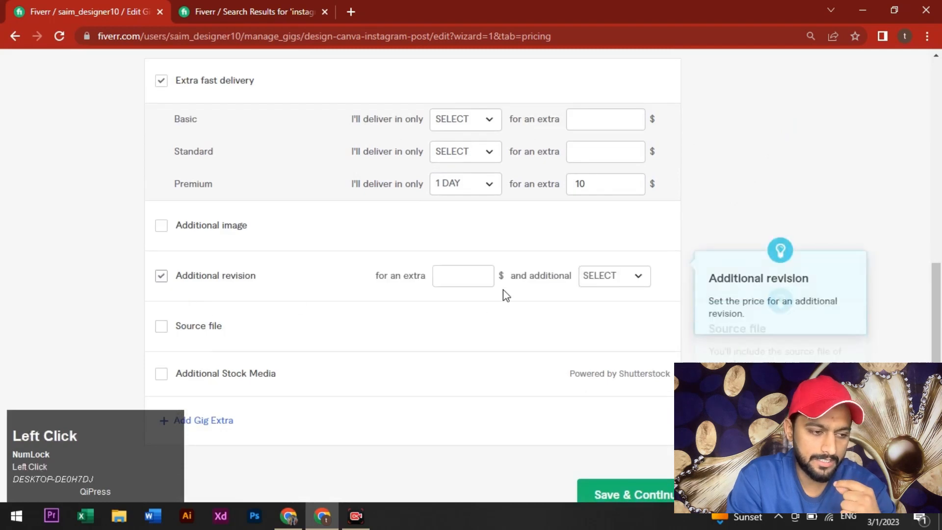
click(460, 283)
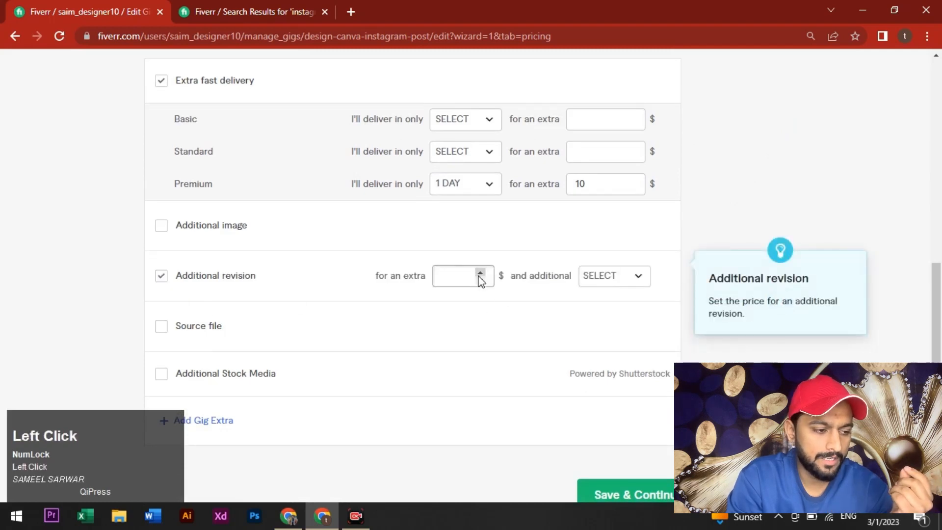
click(480, 273)
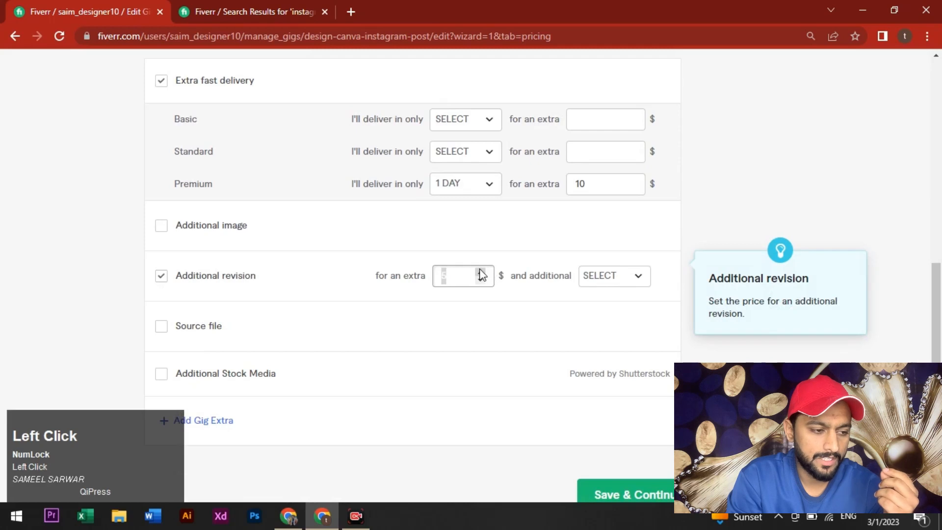
click(162, 277)
Save the scope and pricing settings and continue to the Description & FAQ stage
scroll(171, 334, down, 1)
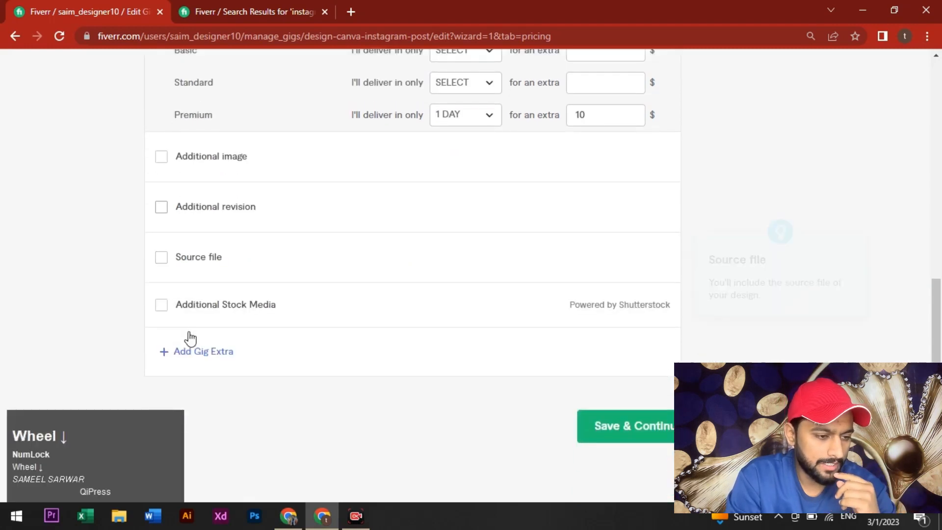
scroll(246, 248, up, 4)
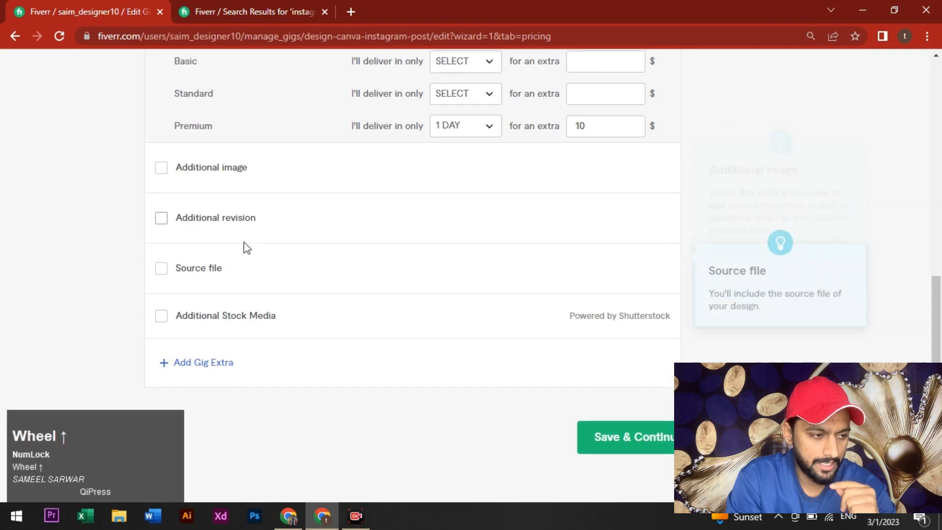
scroll(231, 270, down, 2)
scroll(215, 289, down, 4)
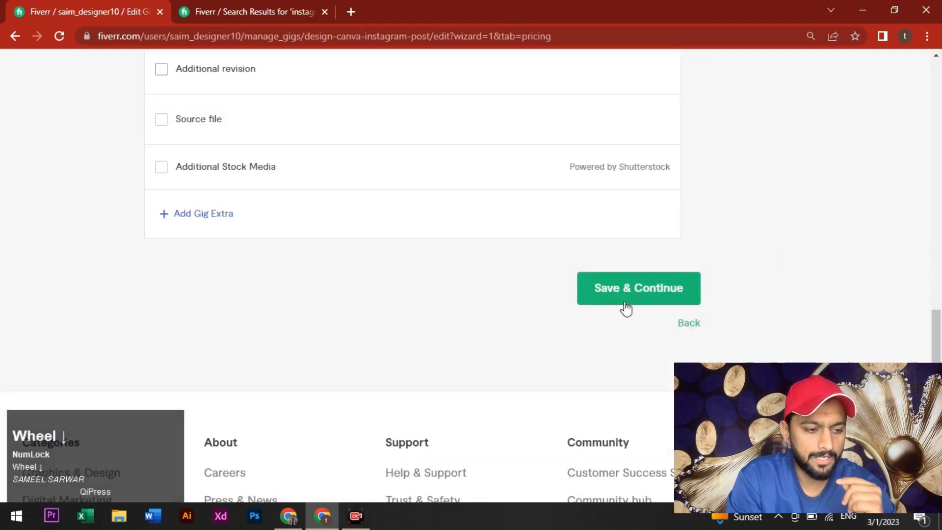
click(627, 298)
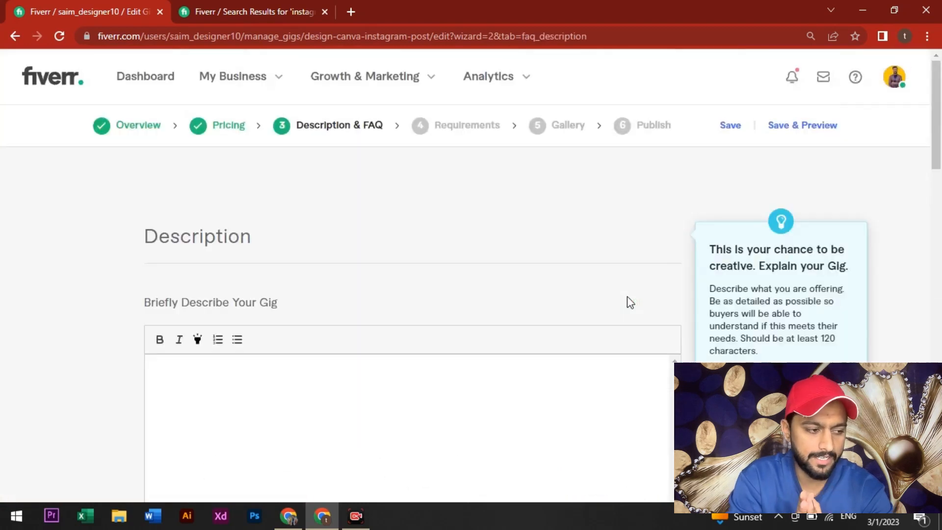
From the Fiverr search results, open the "for your brand", "create canva instagram templates" and "50 aesthetic canva instagram templates" gigs in separate new tabs
scroll(416, 342, down, 3)
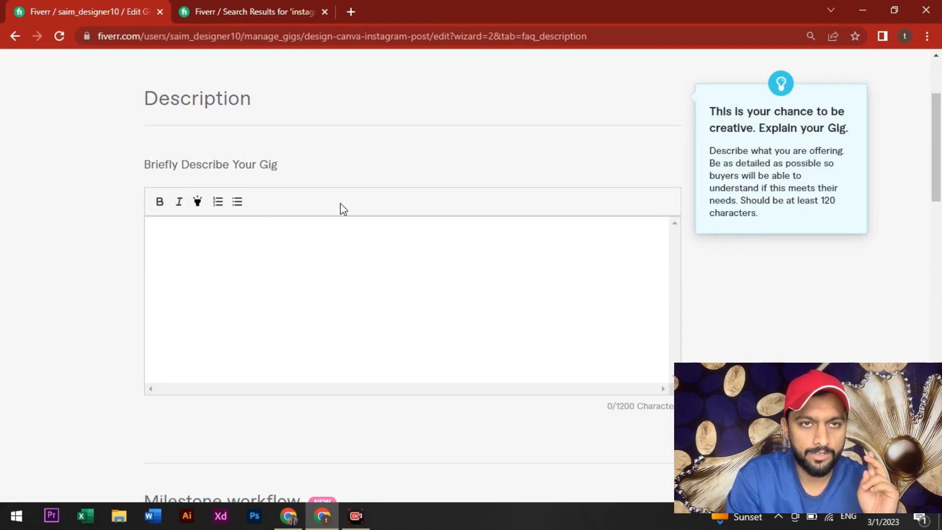
click(264, 6)
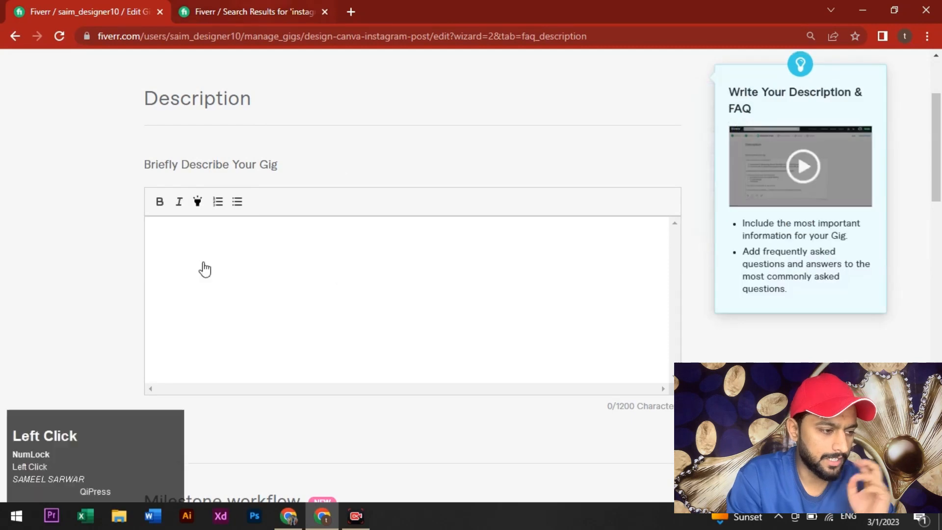
scroll(256, 307, up, 5)
scroll(211, 273, down, 4)
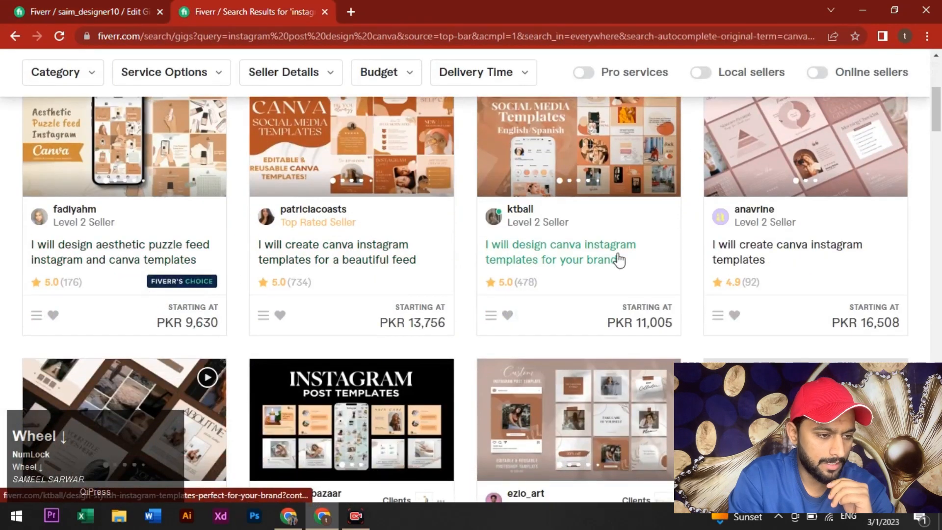
right_click(543, 258)
click(617, 268)
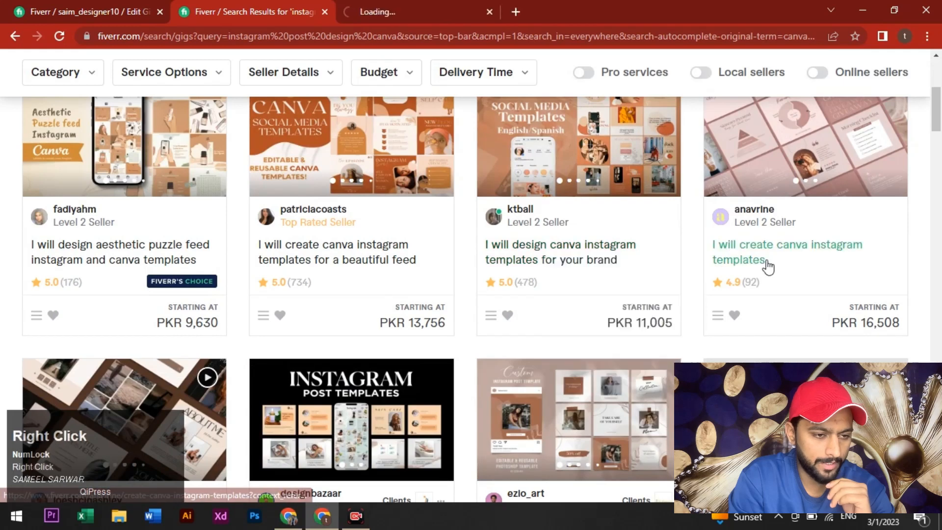
right_click(768, 263)
click(824, 271)
scroll(125, 304, down, 4)
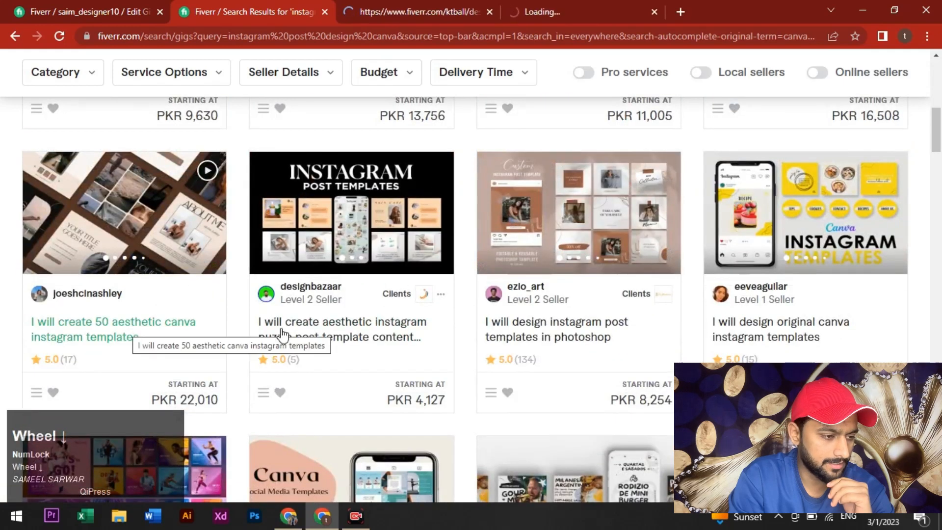
right_click(151, 327)
click(196, 337)
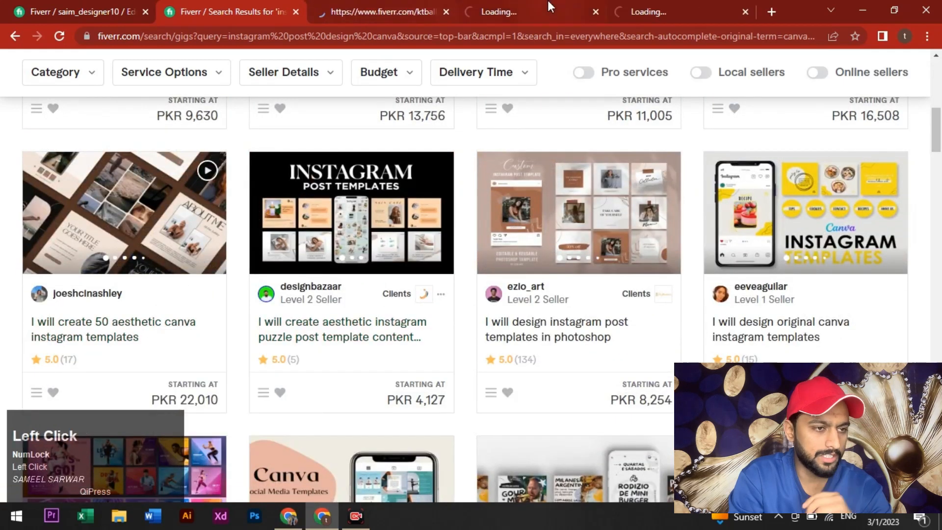
Open the "design canva instagram templates for your brand" gig and examine its description for reference
click(652, 5)
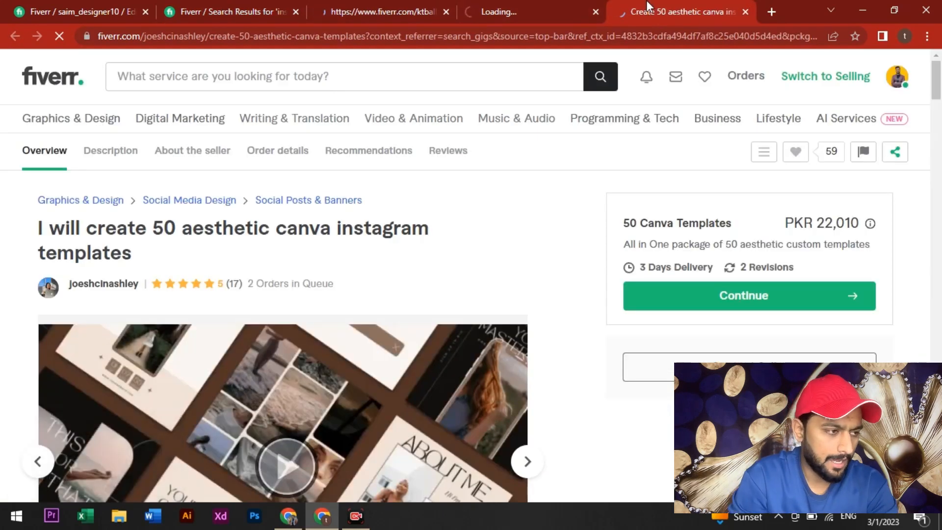
click(366, 1)
scroll(417, 234, down, 5)
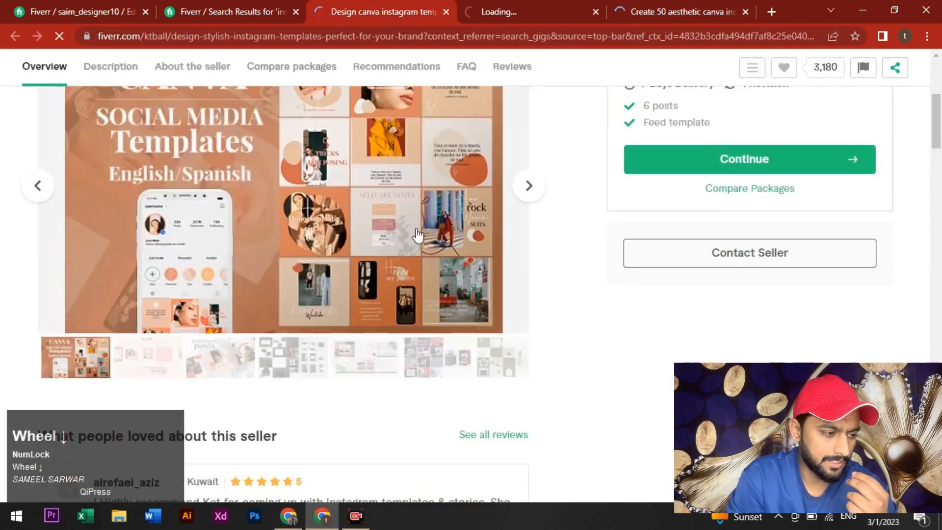
scroll(364, 251, down, 10)
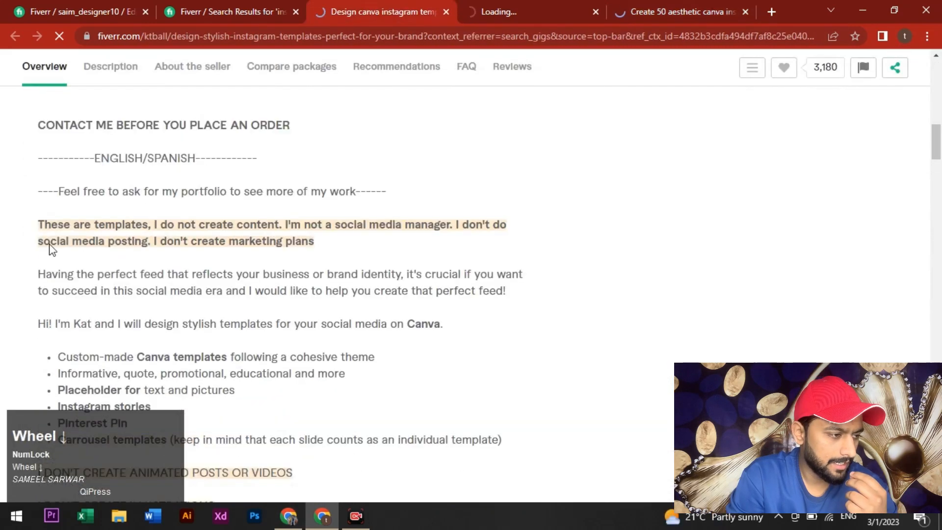
scroll(121, 248, down, 2)
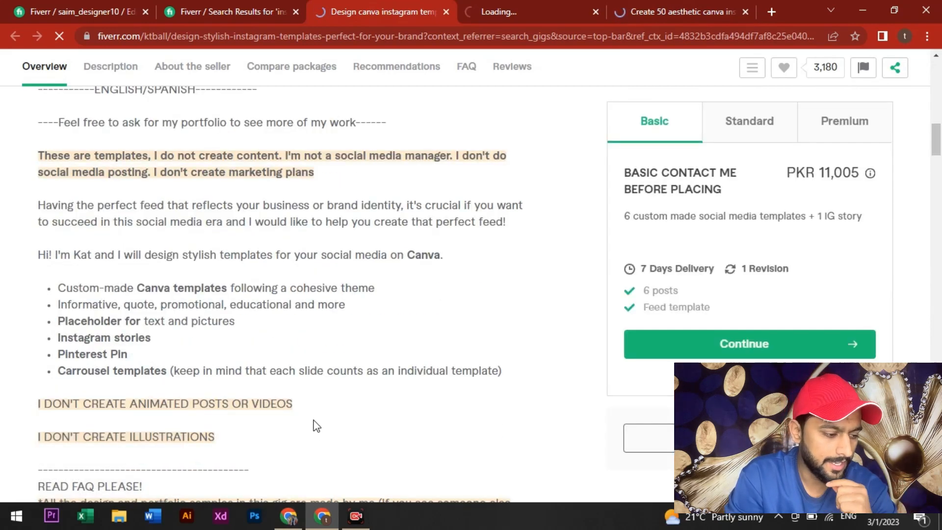
Switch to ChatGPT in the other Chrome window and start the login with an existing account
mouse_move(292, 522)
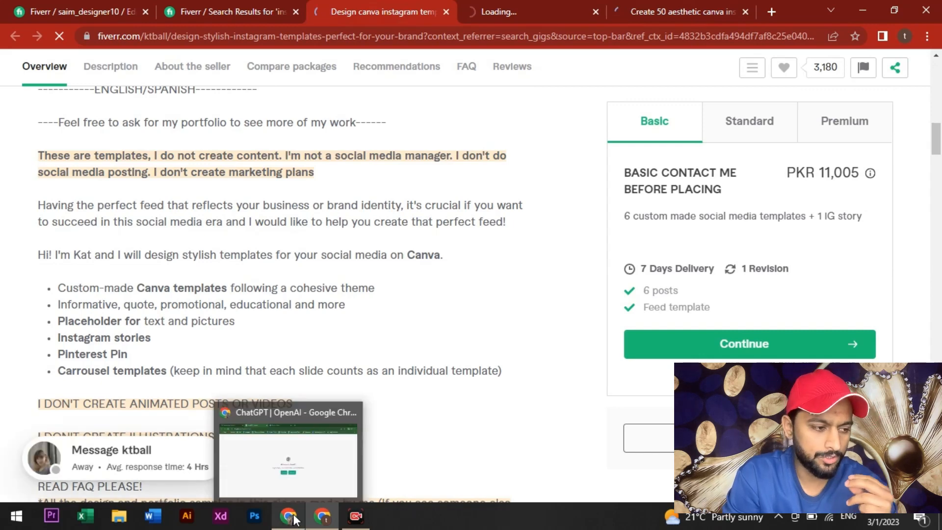
click(288, 461)
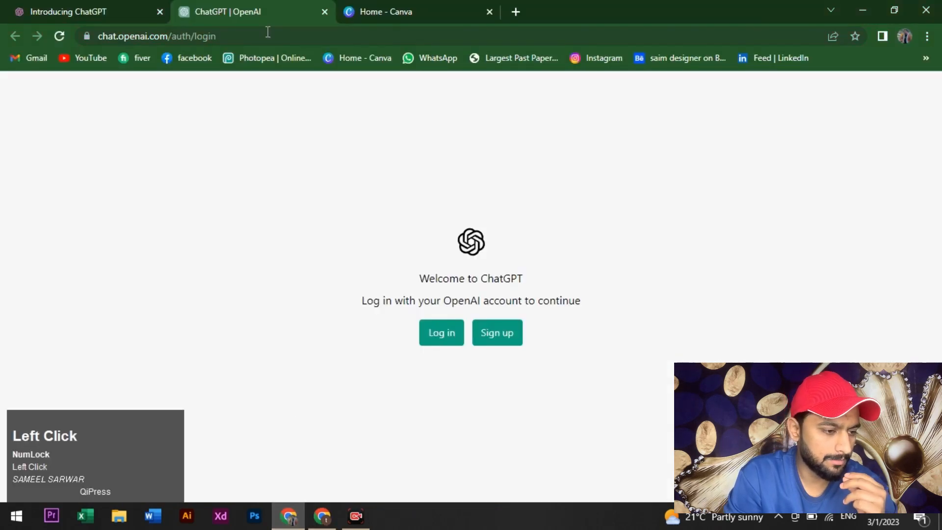
click(452, 342)
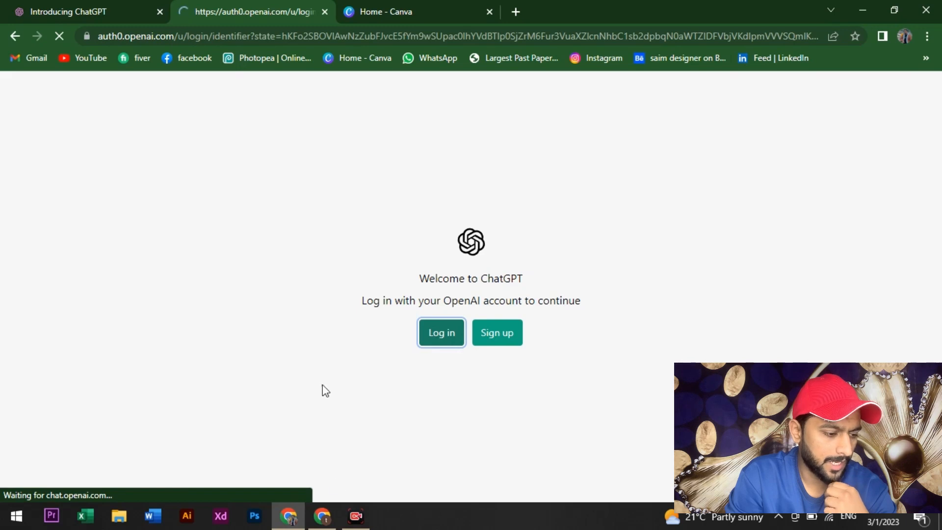
Return to Fiverr and read the rest of the "for your brand" gig's description, including its service list and exclusions
click(327, 527)
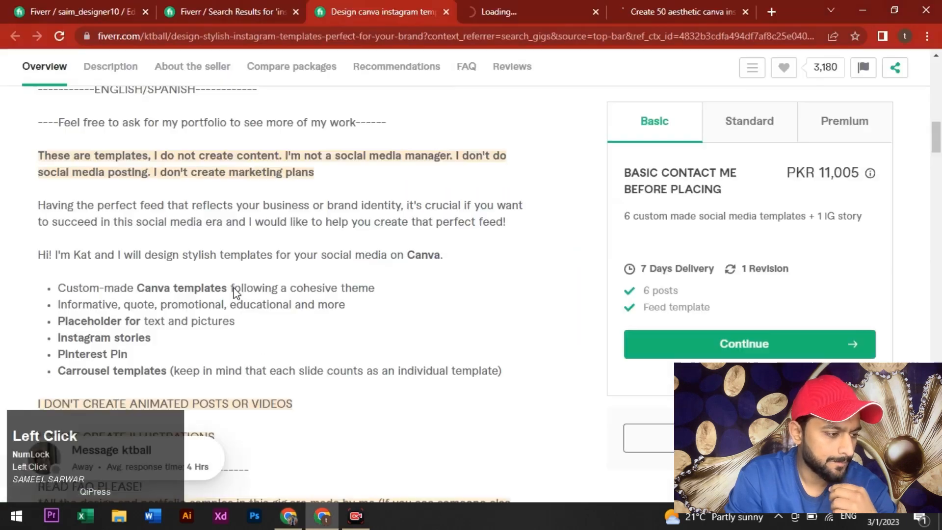
scroll(130, 260, down, 1)
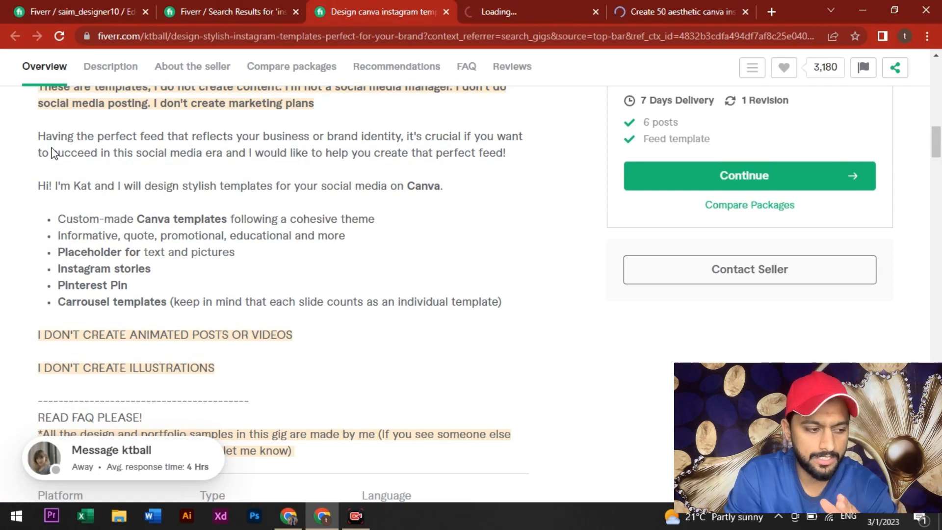
scroll(53, 152, down, 3)
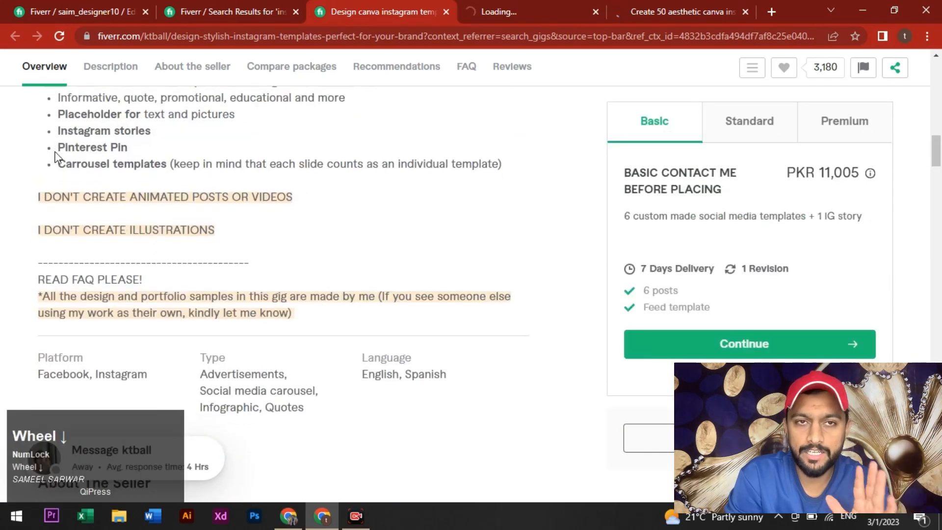
scroll(59, 165, up, 1)
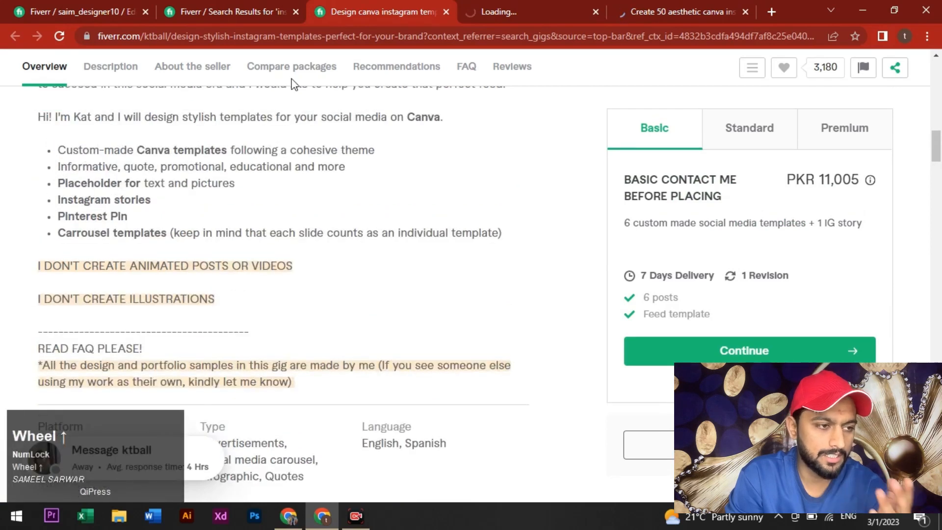
Look over the "create canva instagram templates" gig and read the About This Gig text of the "50 aesthetic canva instagram templates" gig
click(498, 2)
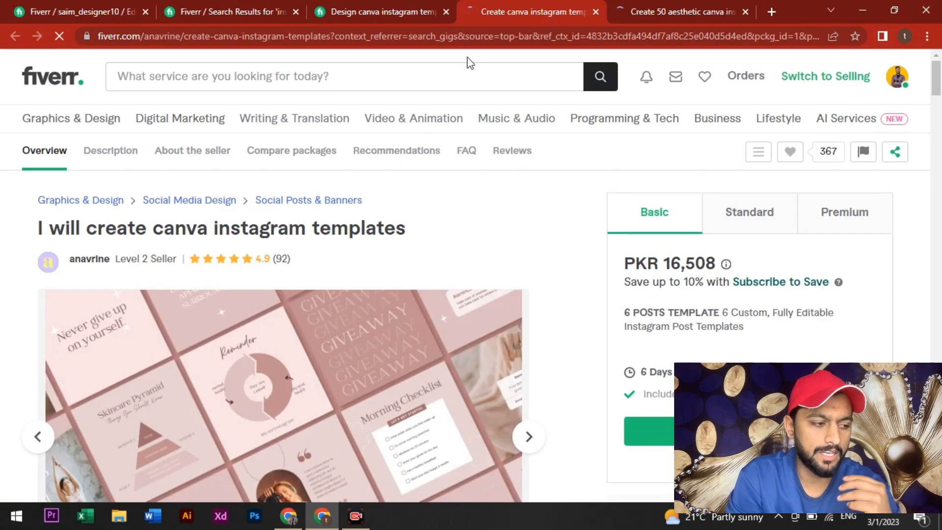
scroll(412, 191, down, 3)
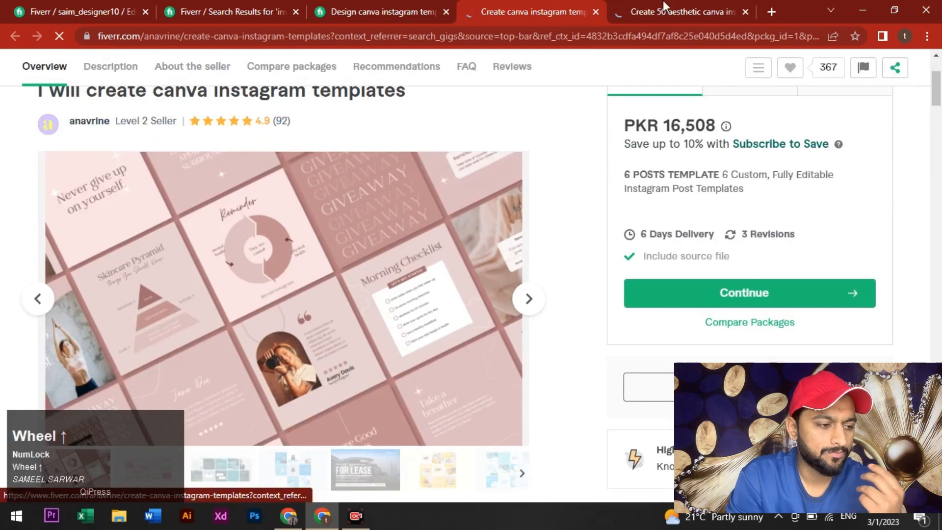
click(660, 11)
scroll(465, 220, down, 4)
scroll(465, 219, down, 5)
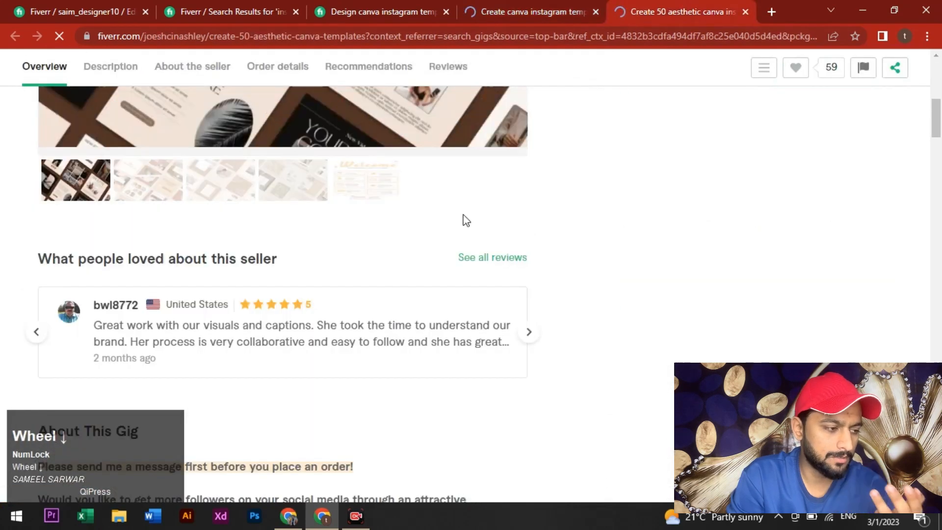
scroll(465, 220, down, 8)
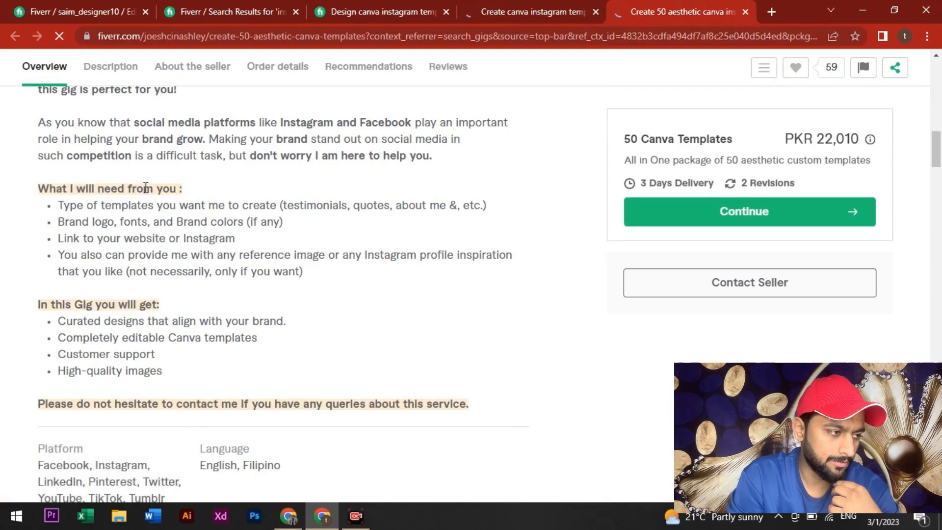
scroll(146, 188, up, 1)
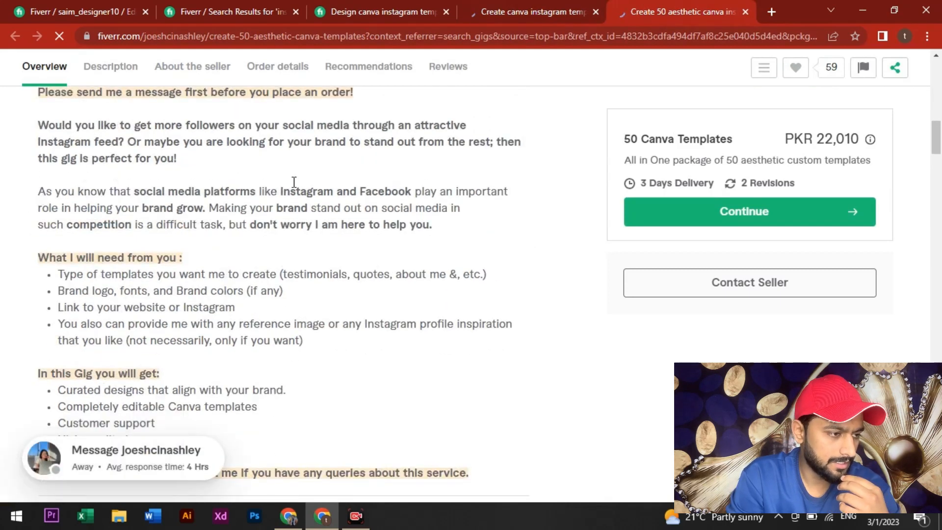
Switch to ChatGPT, choose to continue the login with a Google account, and return to Fiverr
click(288, 515)
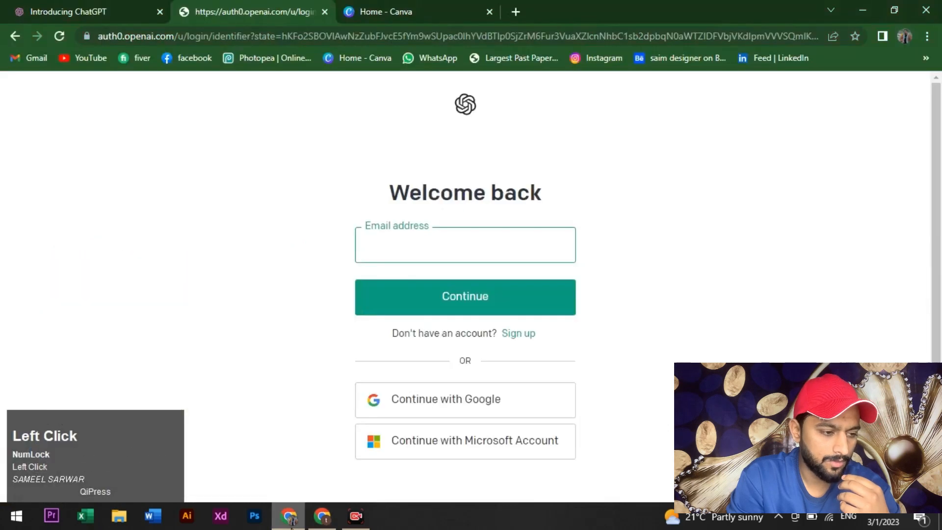
click(429, 406)
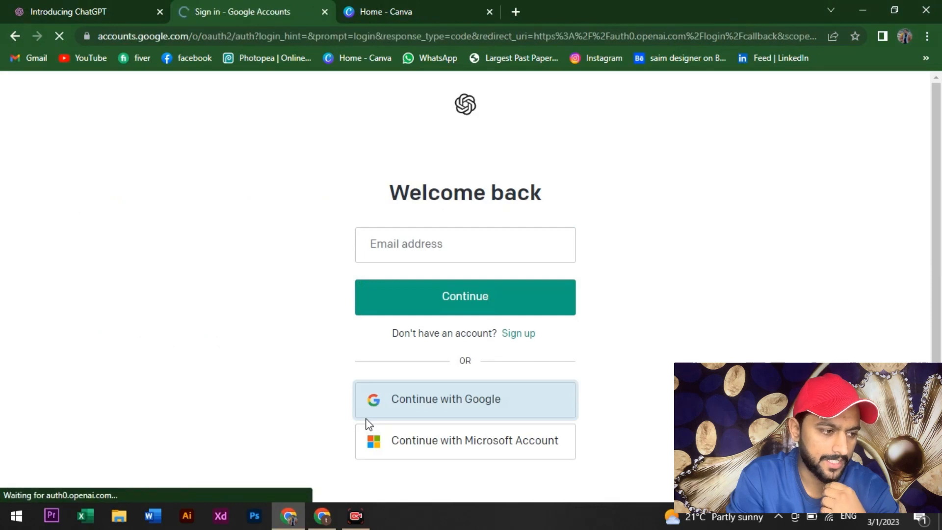
click(316, 525)
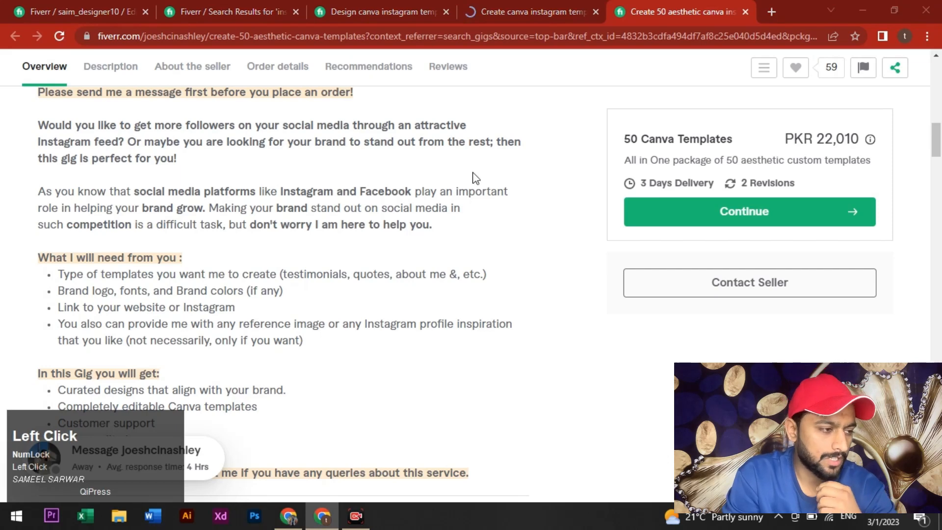
Switch to Word and create a blank document
scroll(476, 177, up, 3)
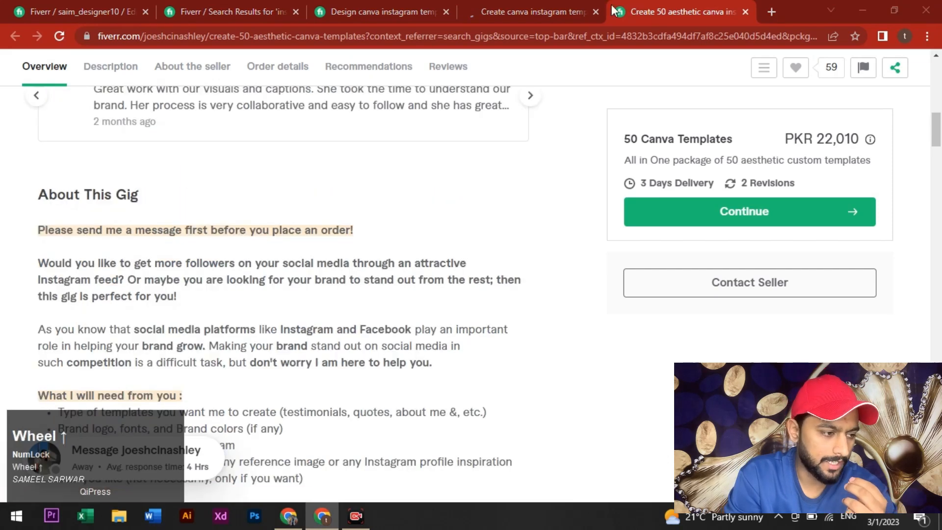
click(613, 10)
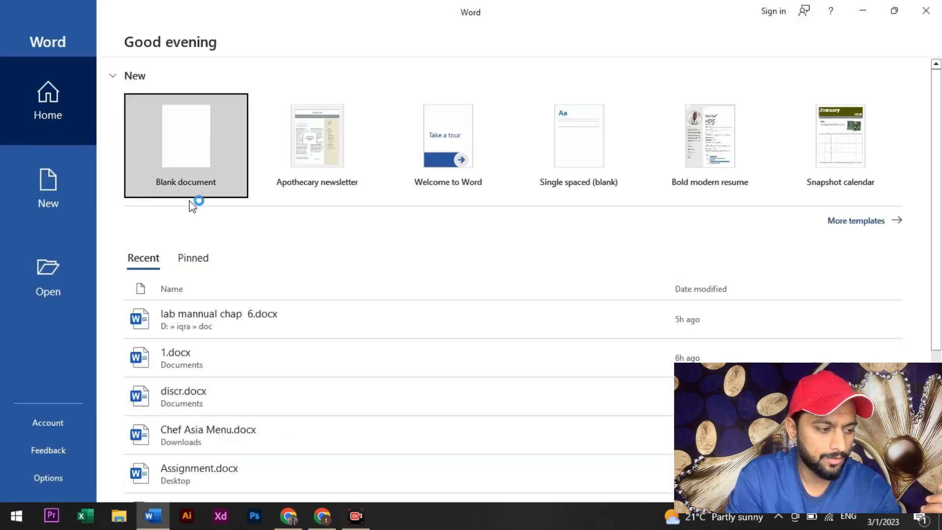
click(191, 202)
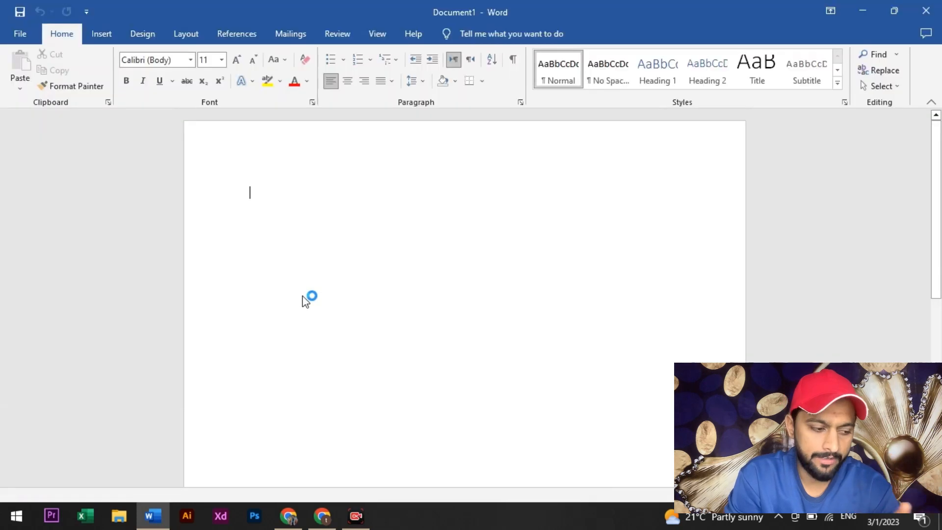
Copy the "50 aesthetic canva instagram templates" gig's description on Fiverr, through "Customer support", into the blank Word document
click(321, 515)
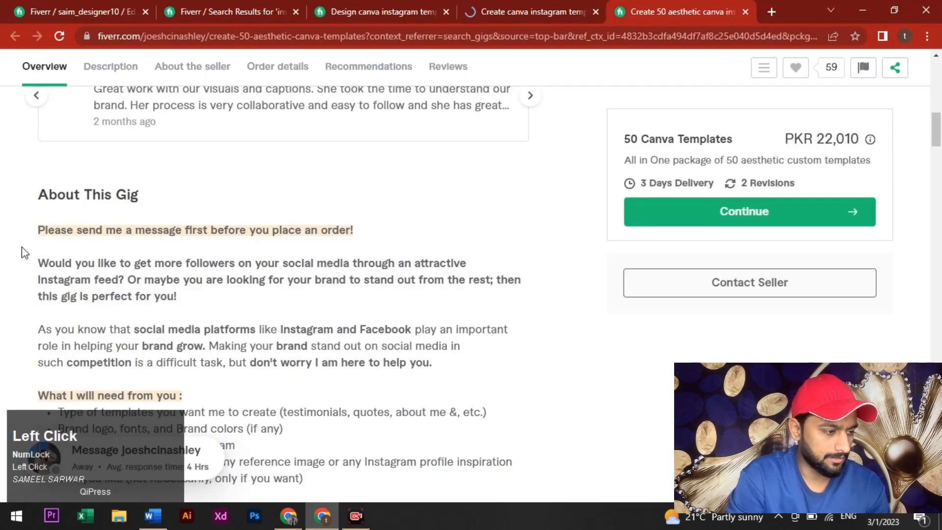
scroll(29, 246, down, 4)
scroll(55, 245, up, 1)
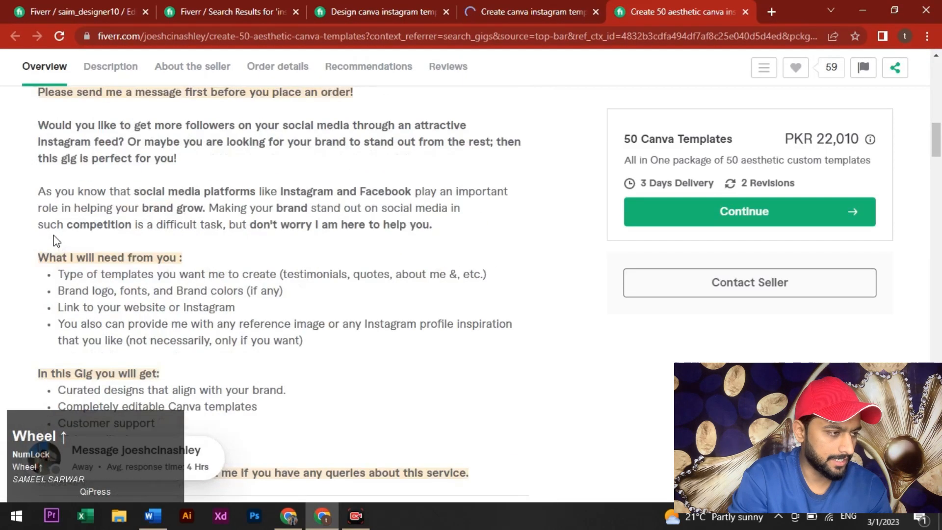
click(40, 123)
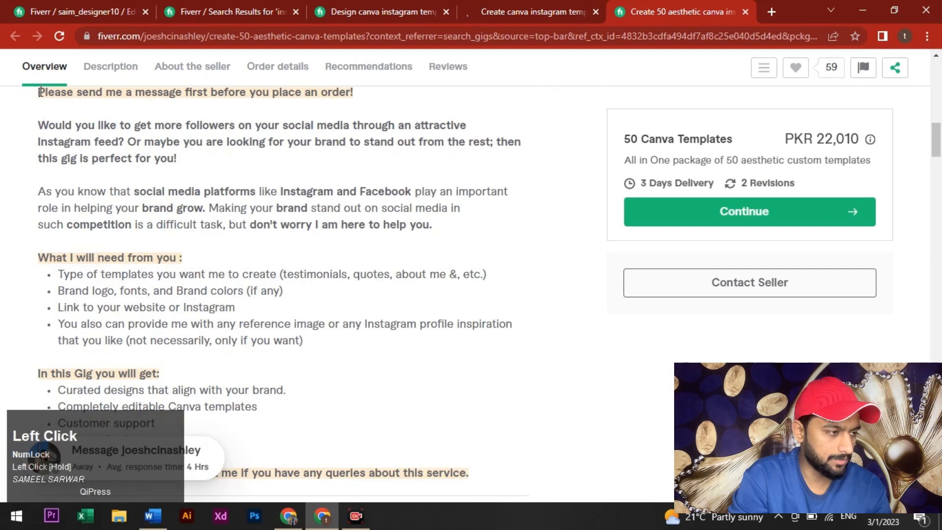
drag(40, 92, 324, 433)
key(ctrl+c)
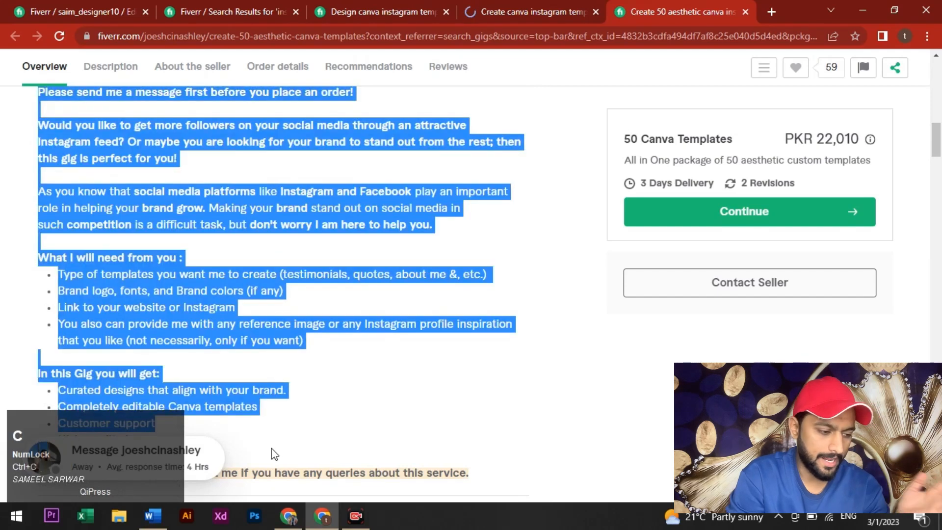
click(152, 515)
key(ctrl+v)
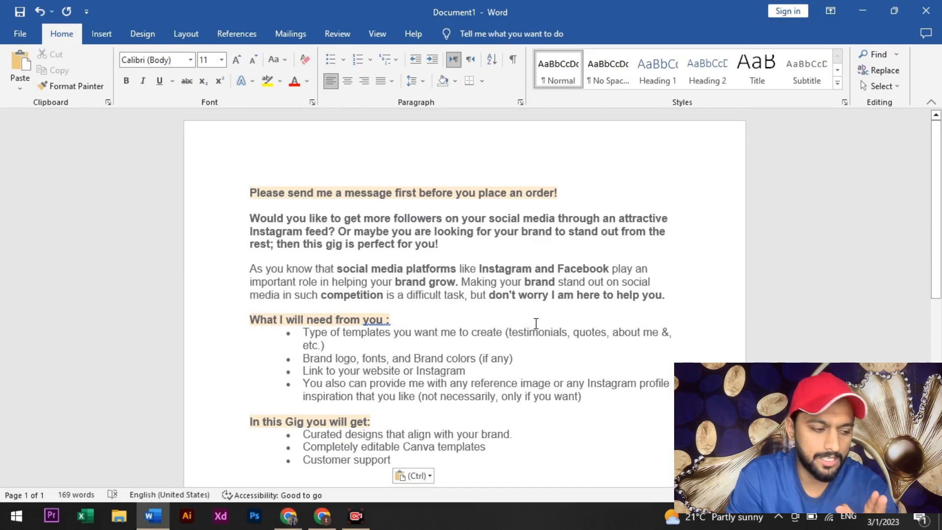
Switch to the Fiverr gig editor and fill the Briefly Describe Your Gig field with the copied description text
scroll(532, 324, down, 2)
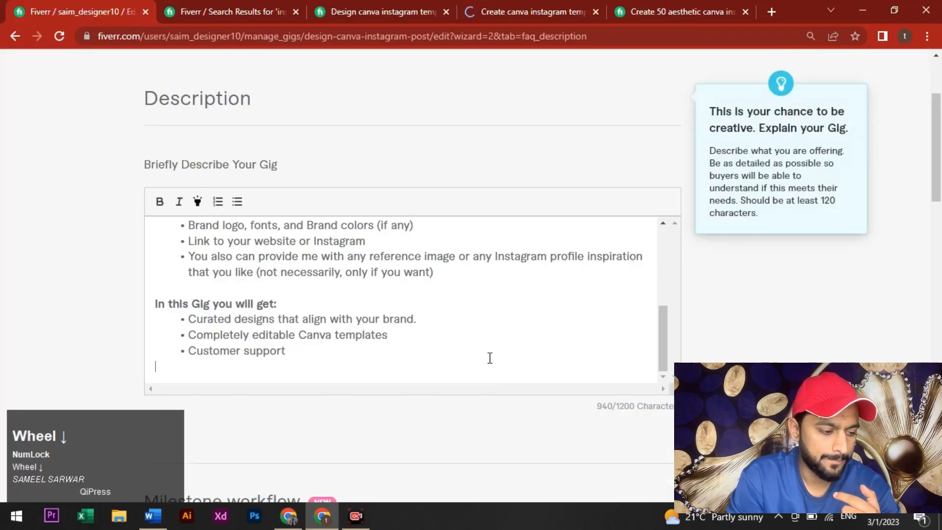
scroll(490, 334, down, 5)
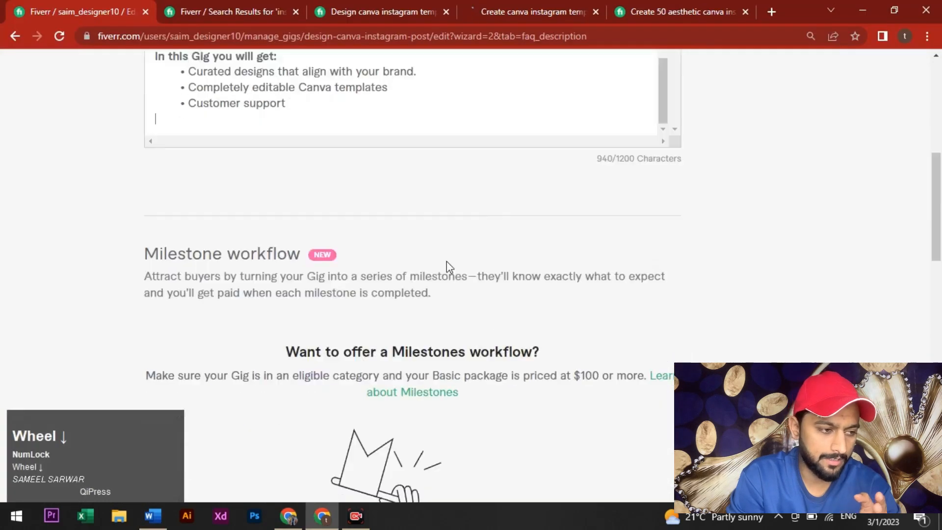
Review the filled-in gig description and the rest of the Description & FAQ page, down to the Frequently Asked Questions section
scroll(333, 198, up, 6)
scroll(233, 277, up, 5)
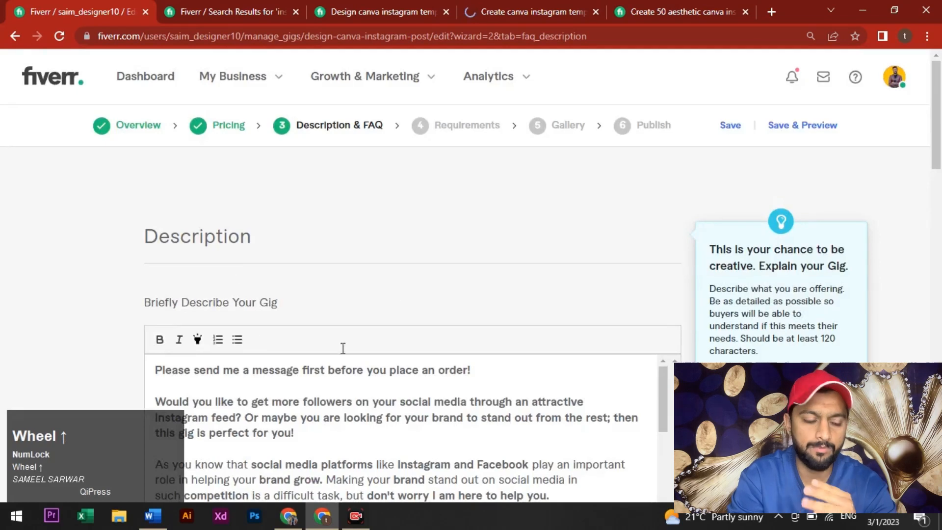
scroll(391, 295, down, 3)
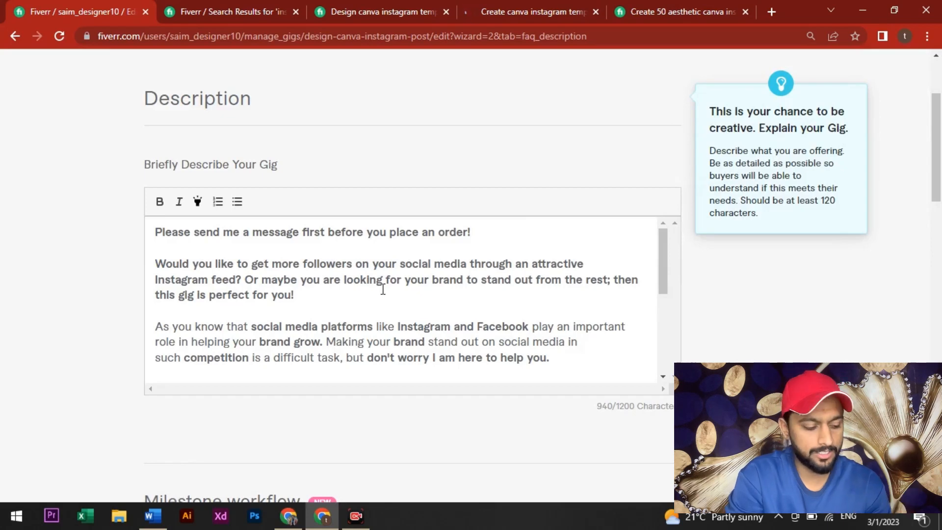
scroll(383, 289, down, 8)
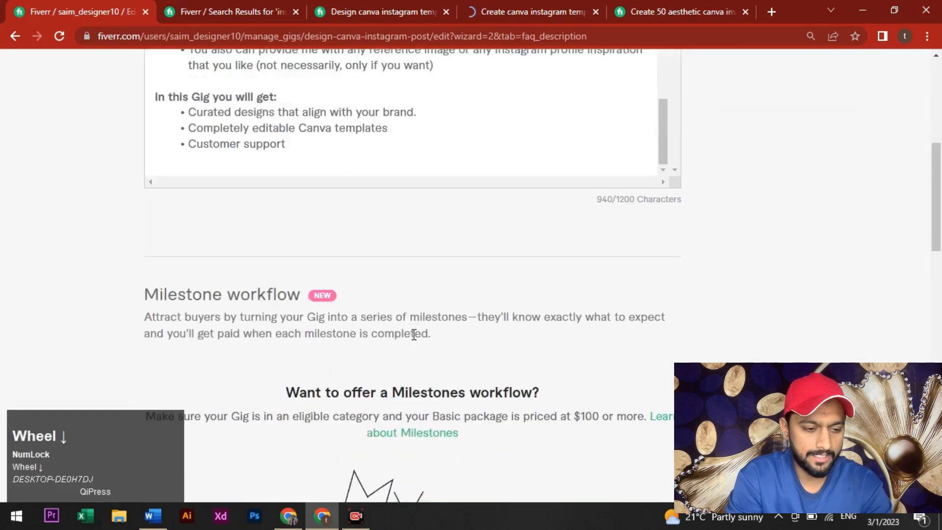
scroll(376, 322, down, 13)
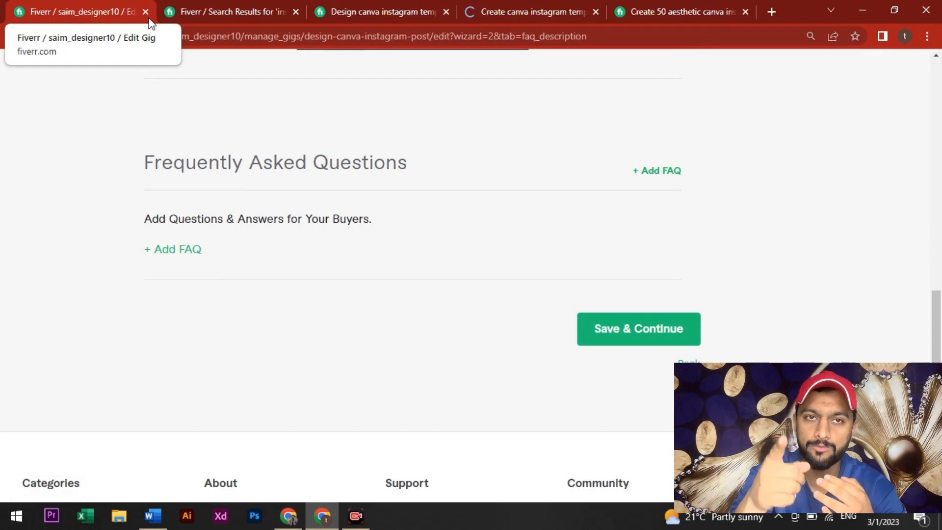
Look through the "50 aesthetic canva" templates gig page for an FAQ section to use as reference, and return to the gig editor
click(666, 2)
scroll(252, 390, down, 2)
scroll(252, 390, down, 10)
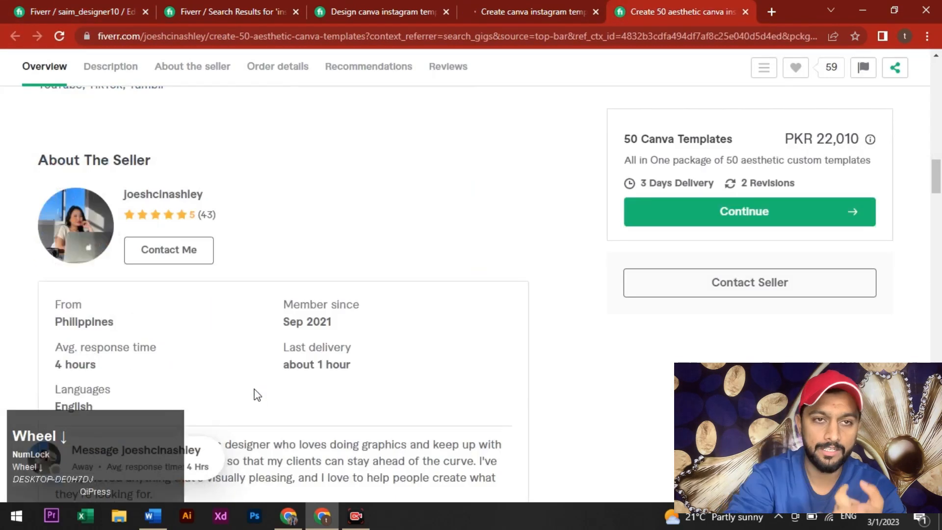
scroll(250, 391, down, 5)
scroll(250, 391, down, 10)
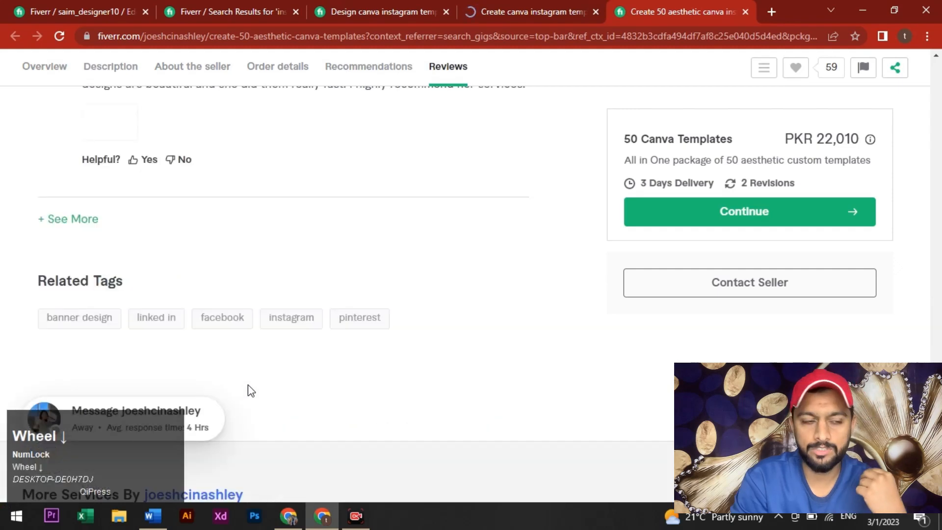
scroll(251, 391, down, 3)
scroll(251, 390, up, 5)
scroll(250, 390, down, 10)
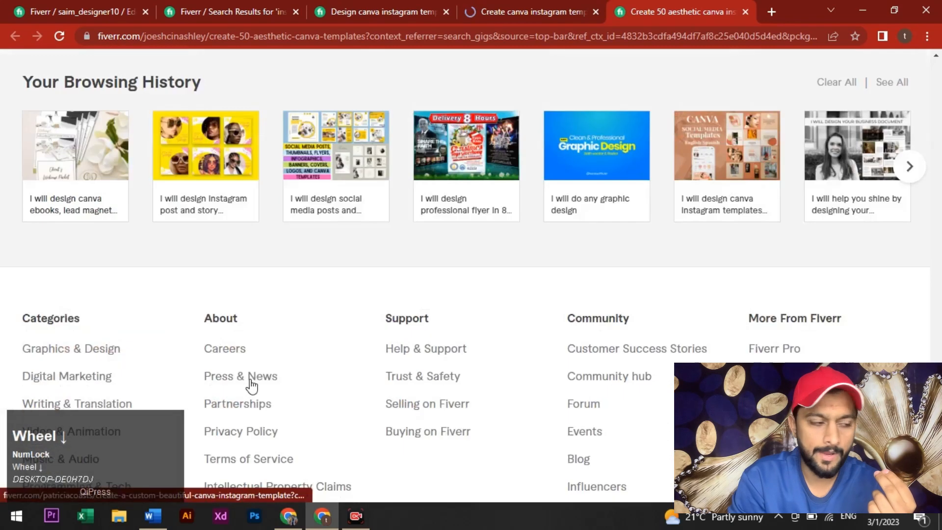
scroll(252, 386, up, 12)
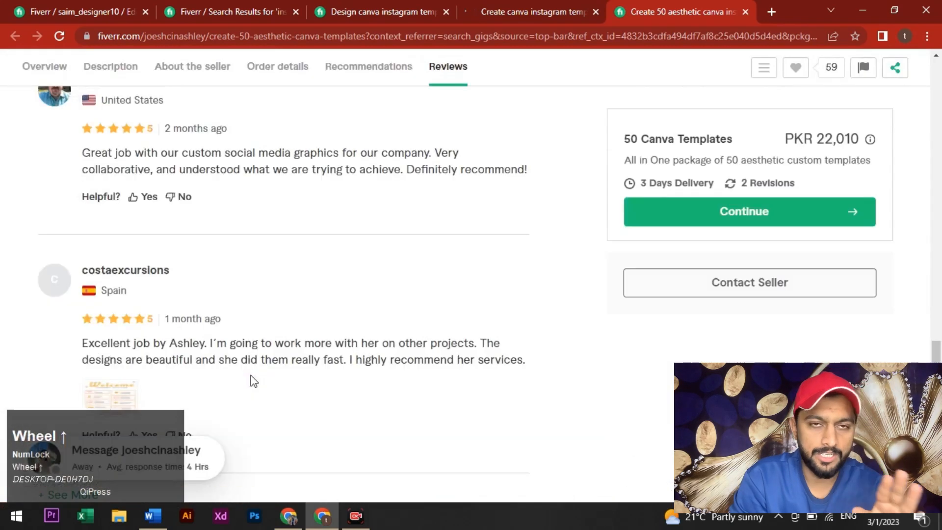
scroll(252, 381, up, 12)
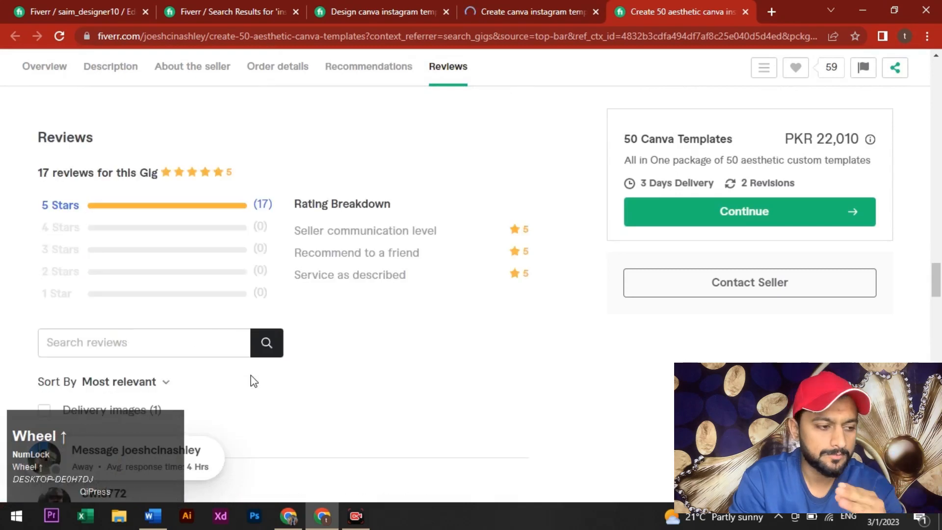
scroll(253, 381, up, 10)
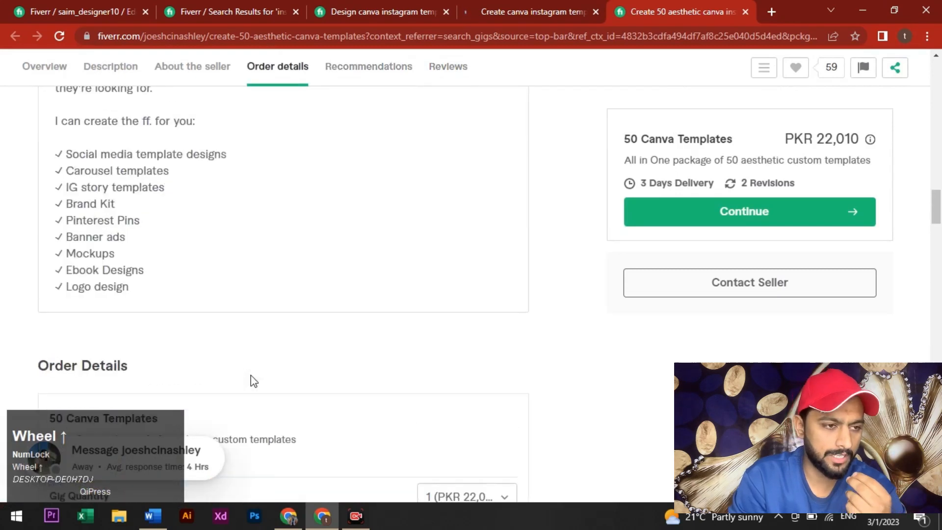
scroll(253, 381, up, 8)
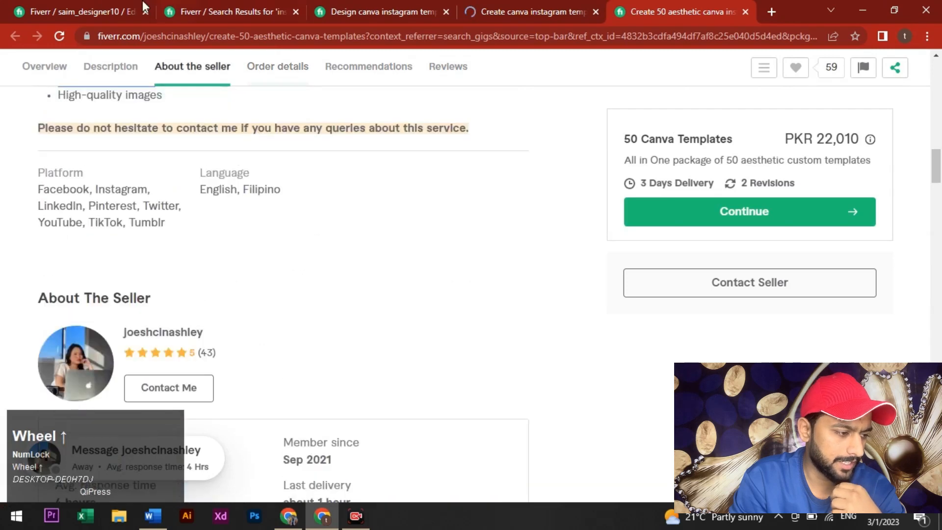
click(88, 12)
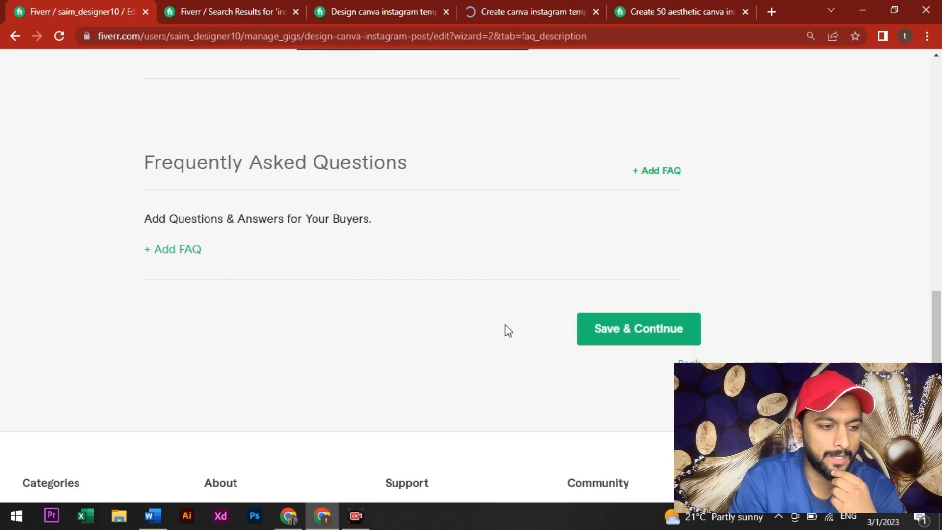
Recheck the gig description, leave the FAQ section empty, and save the page to continue to Requirements
scroll(505, 330, up, 10)
scroll(391, 301, down, 5)
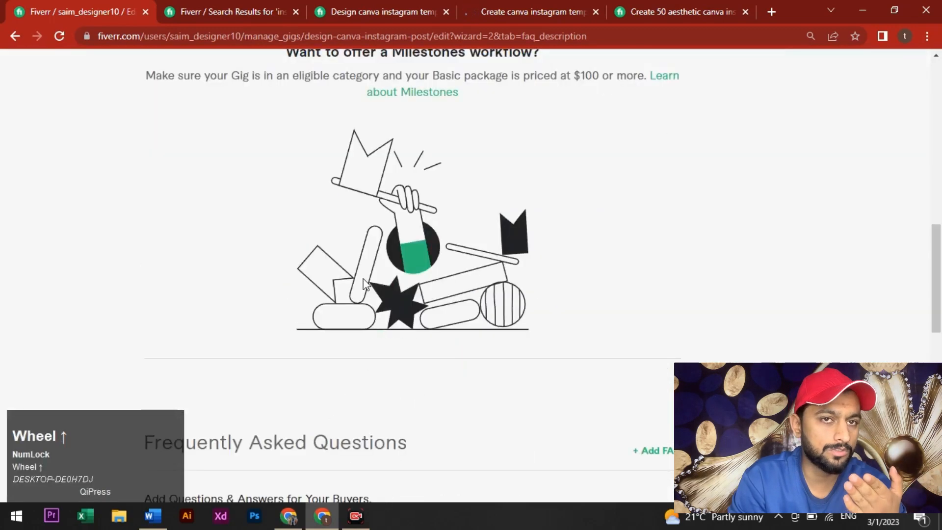
scroll(374, 290, up, 8)
click(374, 284)
scroll(375, 281, up, 3)
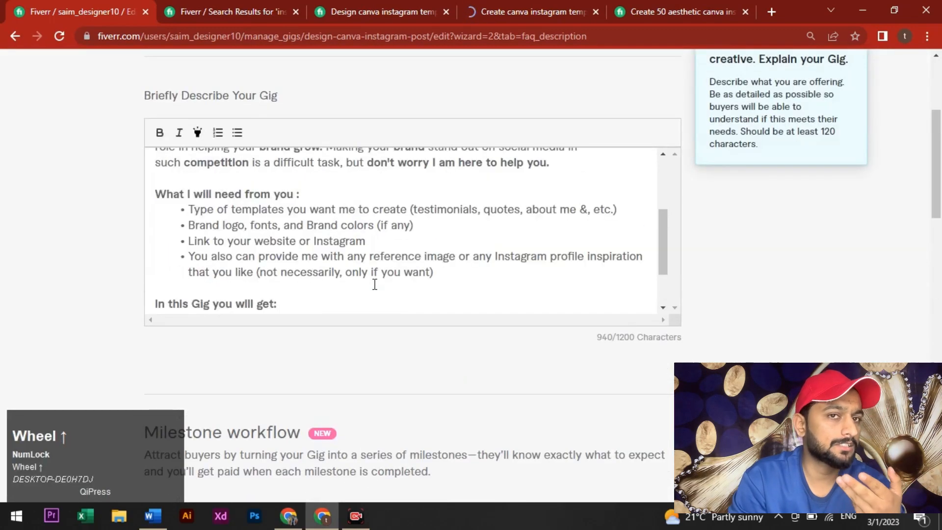
scroll(469, 300, down, 3)
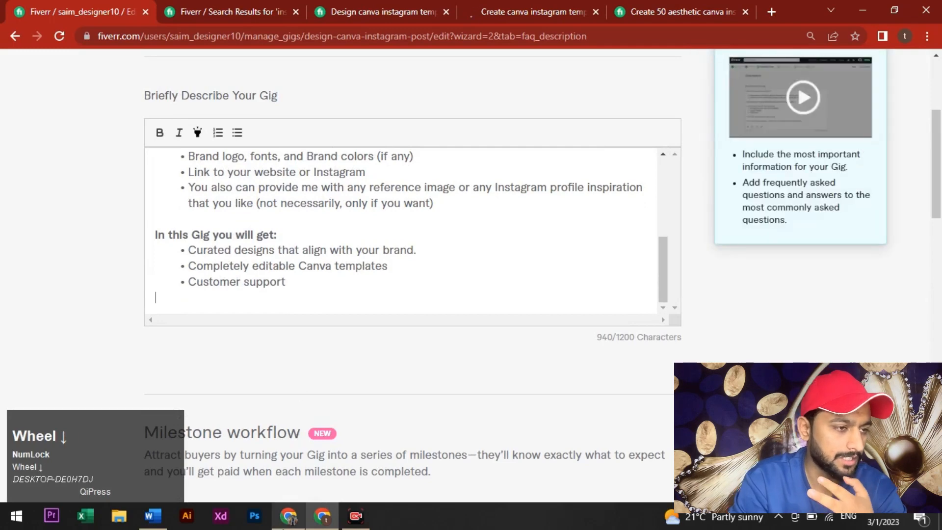
click(289, 515)
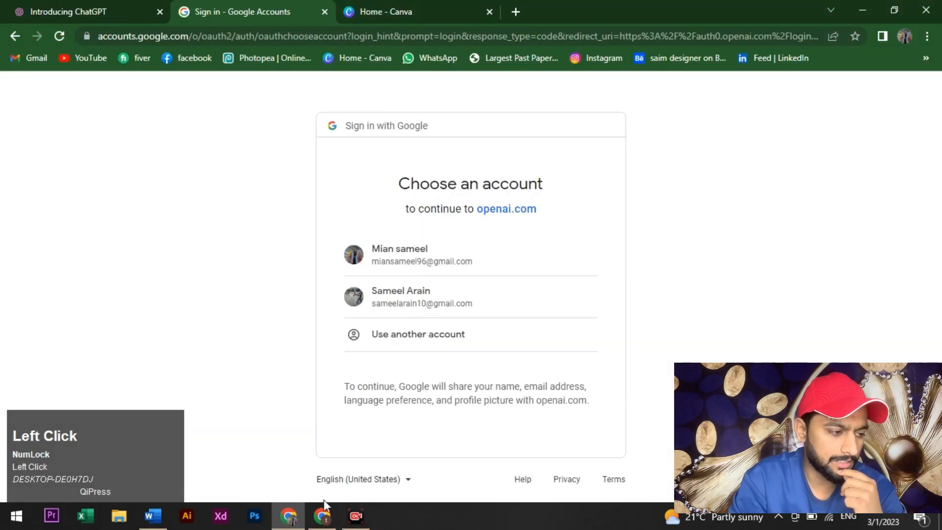
click(322, 515)
scroll(578, 301, down, 15)
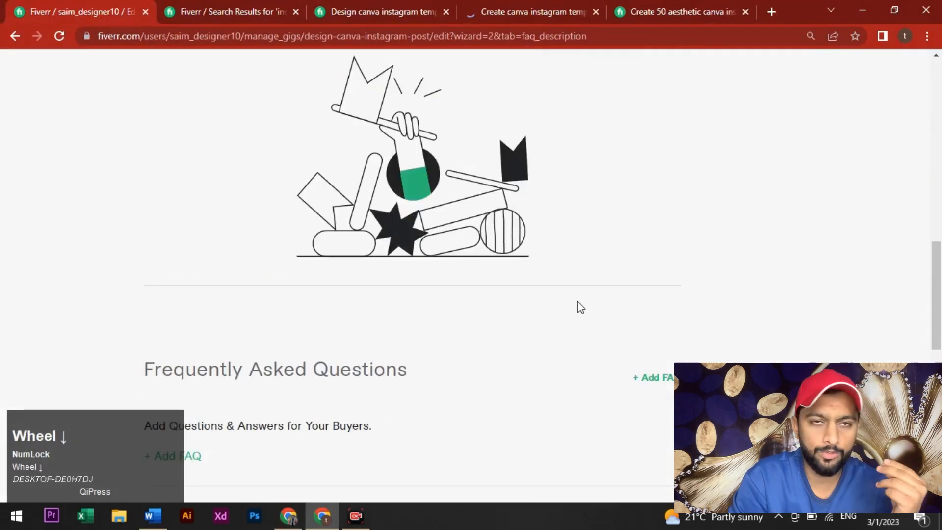
click(635, 277)
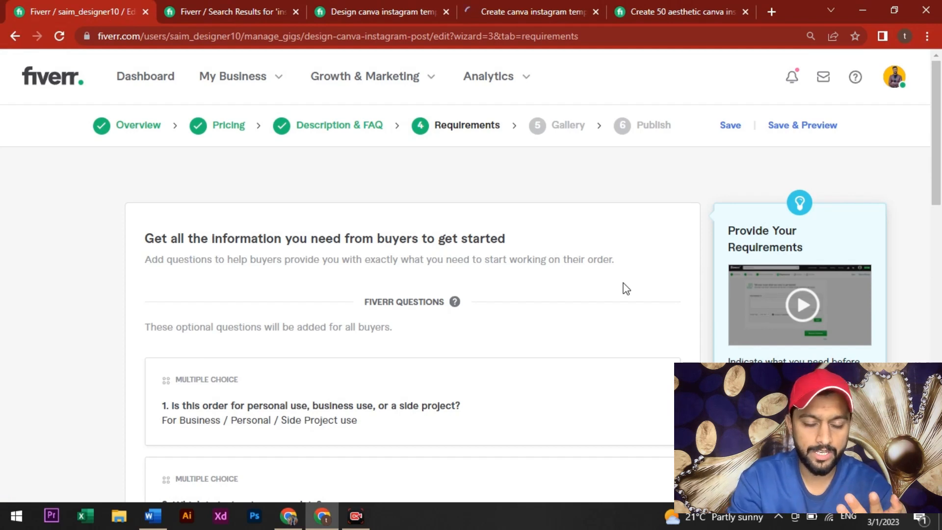
Review the optional Fiverr questions and the Your Questions section on the Requirements page
scroll(564, 324, down, 4)
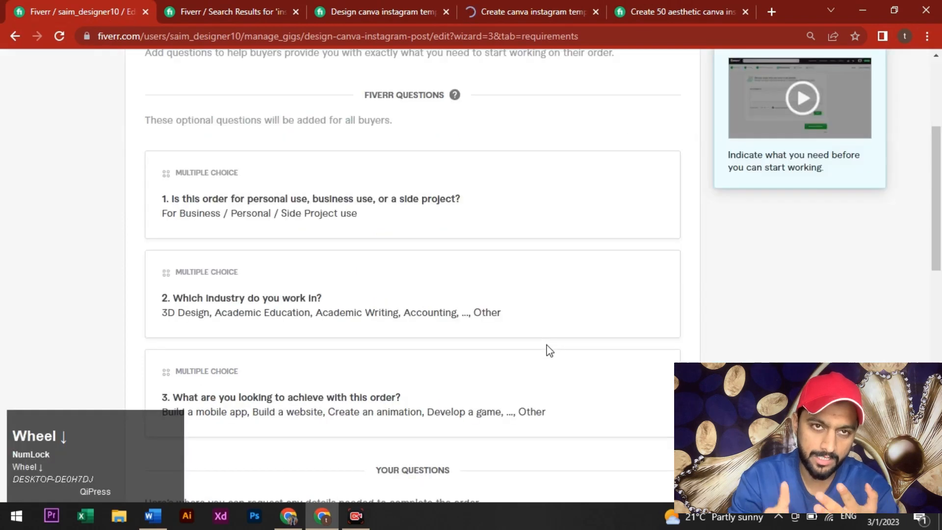
scroll(546, 347, down, 1)
scroll(457, 338, down, 2)
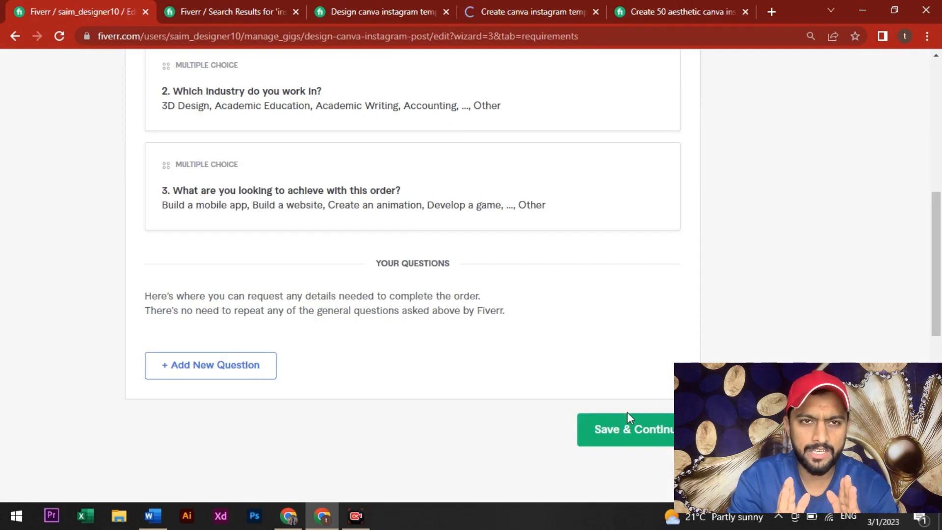
scroll(408, 233, up, 6)
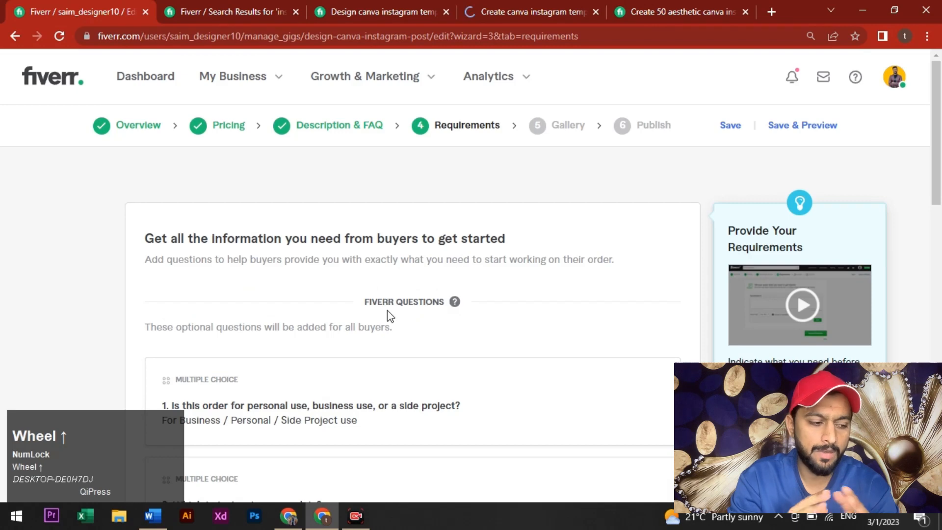
scroll(368, 309, down, 7)
scroll(370, 309, down, 3)
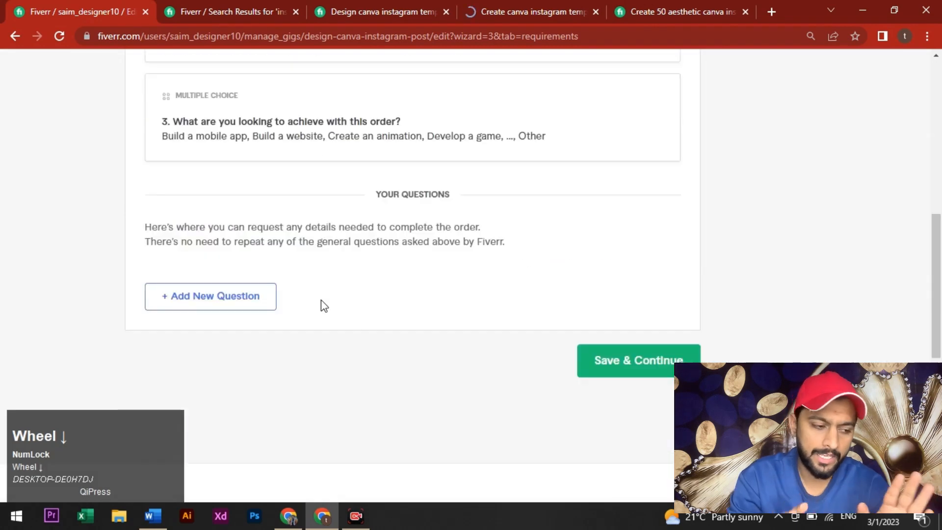
Add the required free-text question "please send me all the details about the design before order placing" and save the requirements to continue to Gallery
click(266, 311)
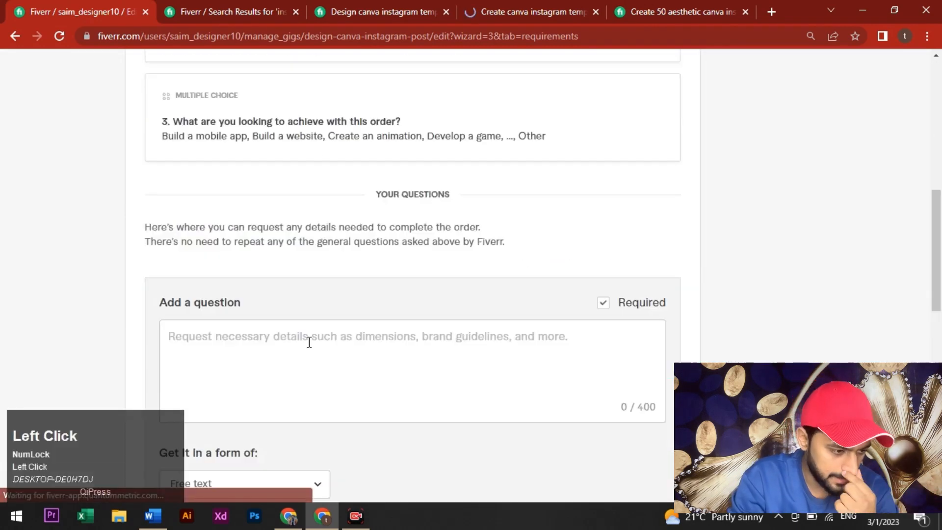
scroll(322, 370, down, 1)
scroll(342, 317, down, 2)
click(420, 225)
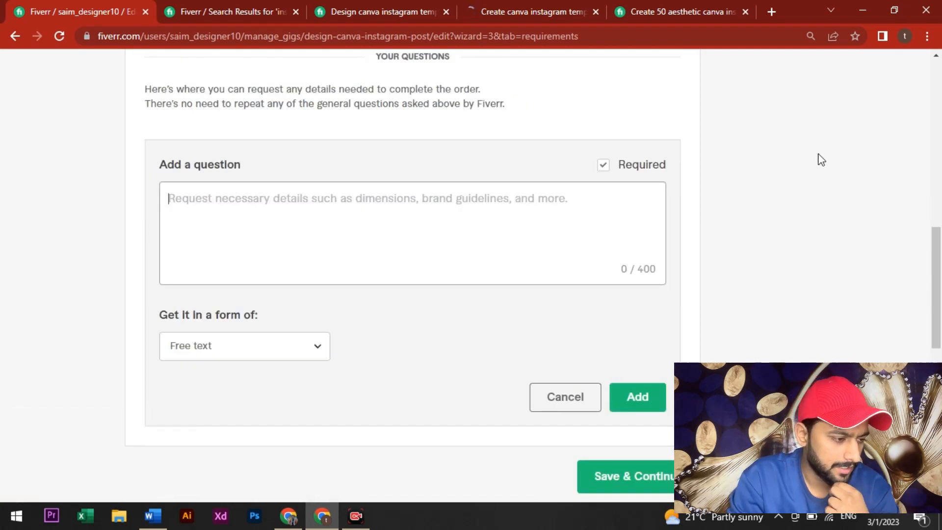
text(please send )
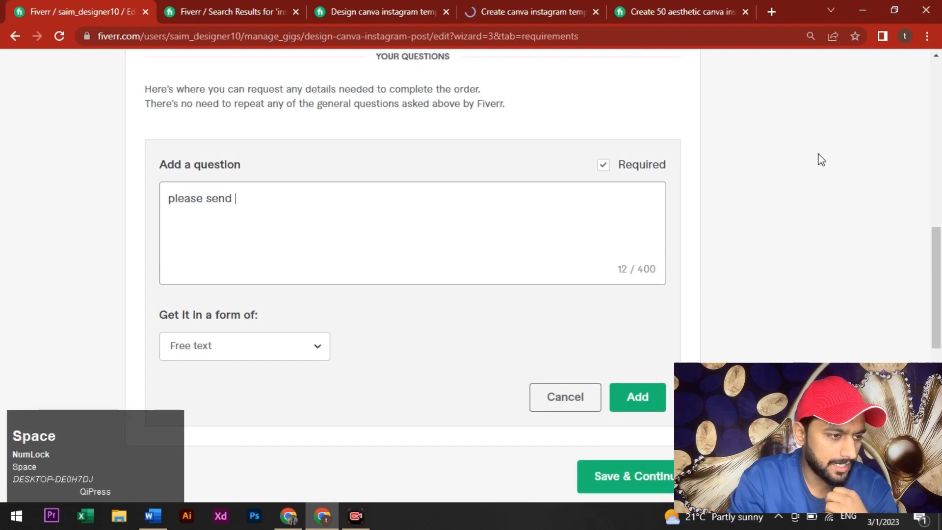
text(me all )
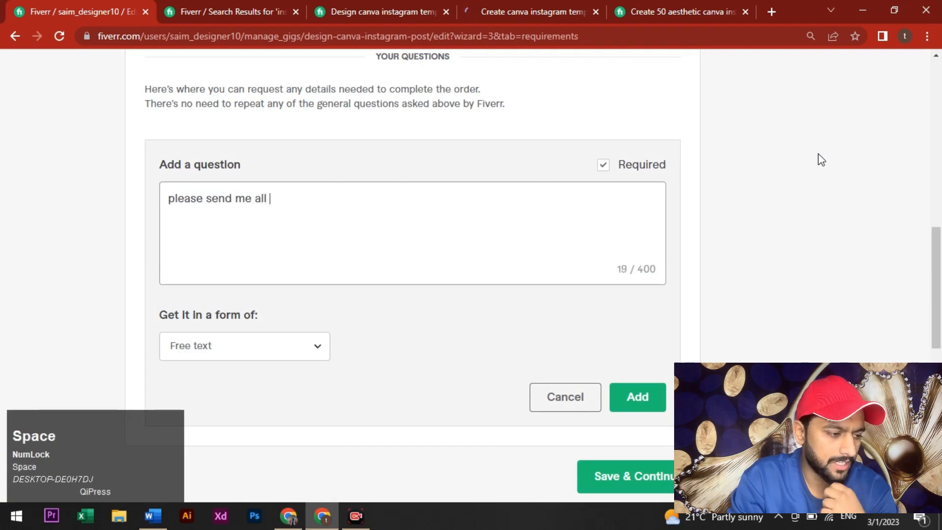
text(the detail)
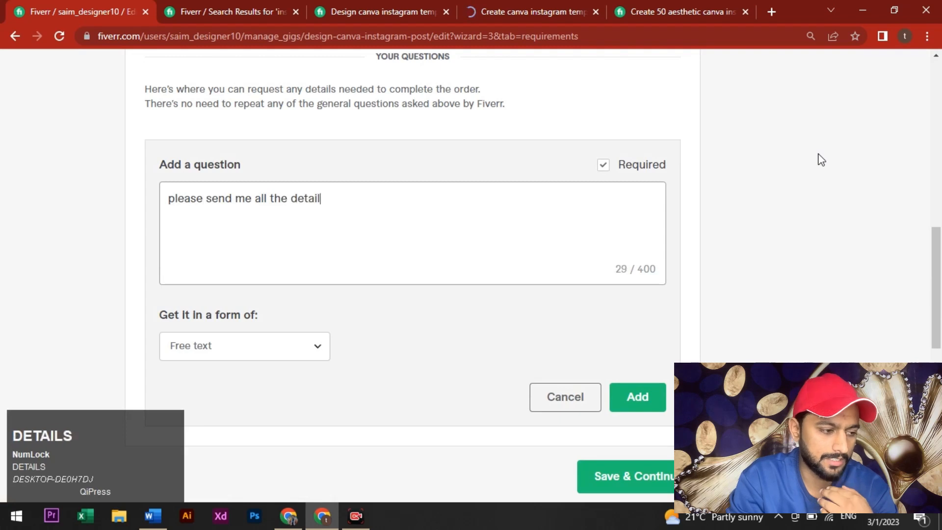
text(s about th)
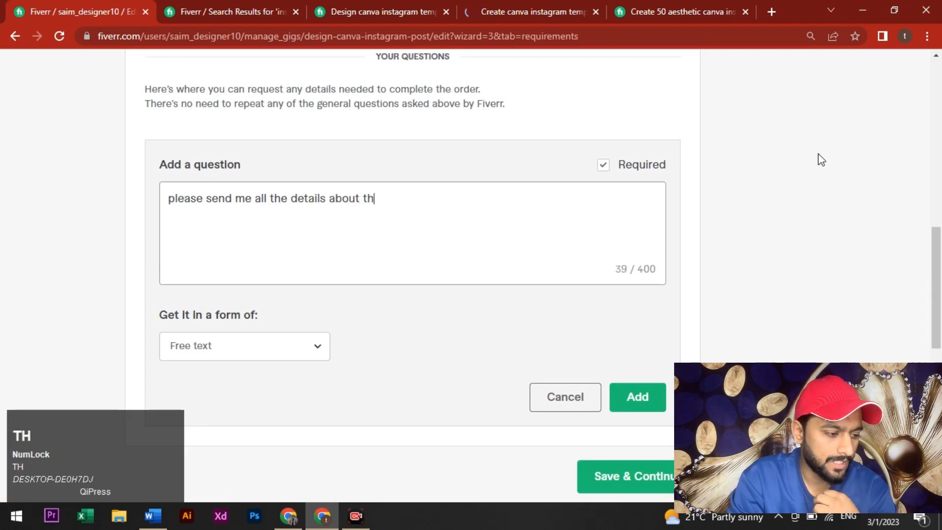
text(e design befo)
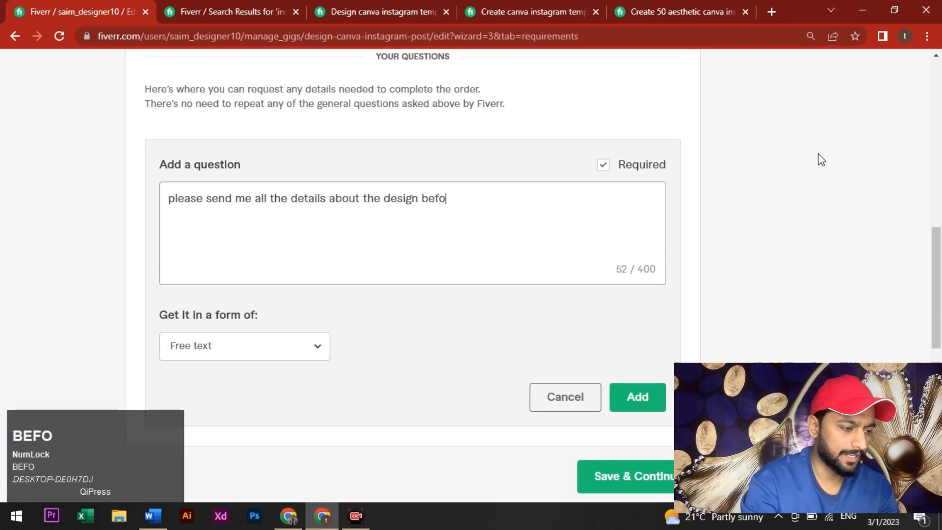
text(re order p)
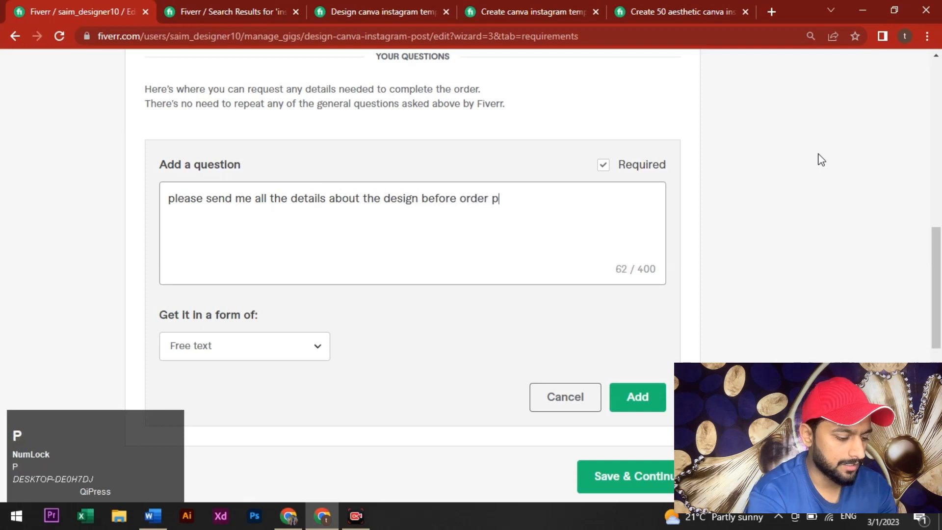
text(las)
key(BackSpace)
text(cing)
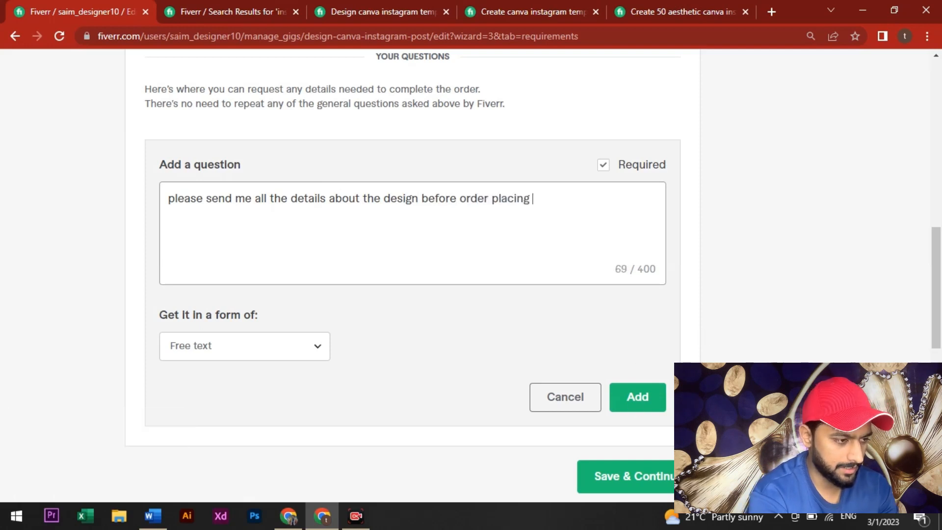
click(651, 407)
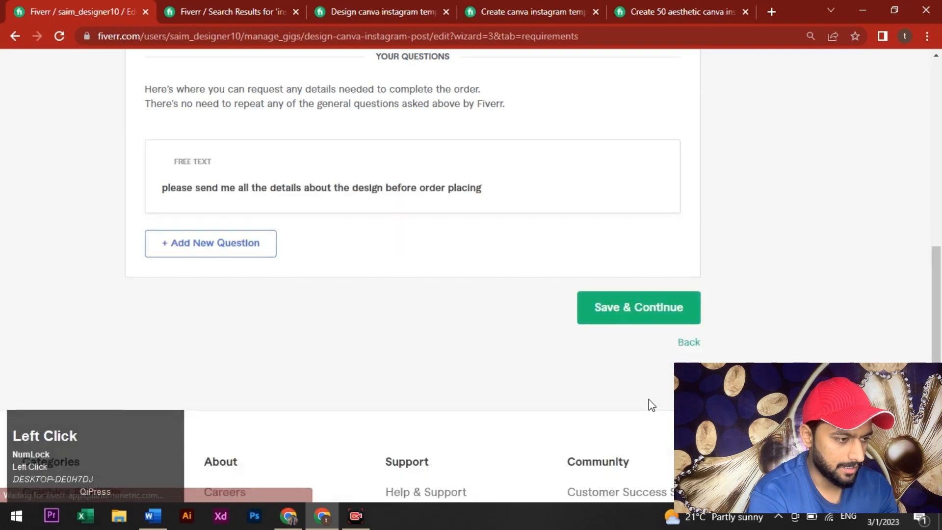
click(628, 321)
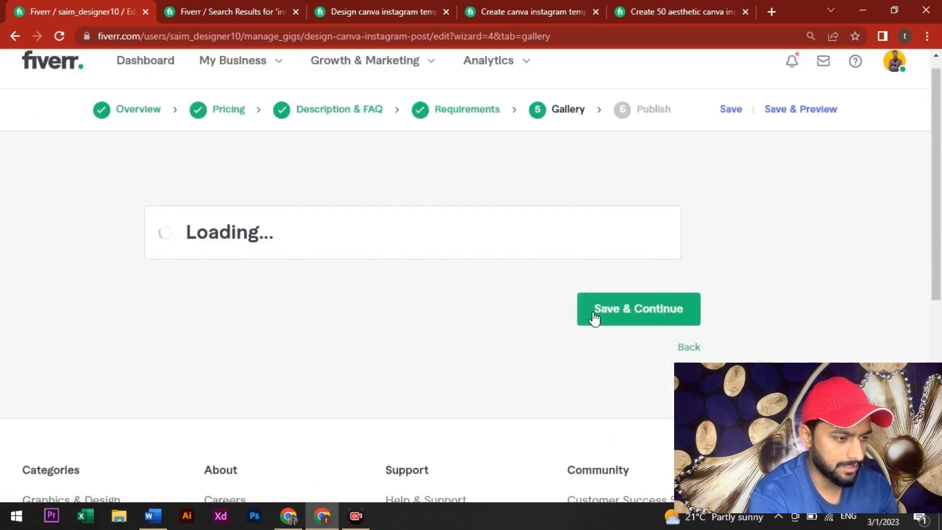
Read the general guidelines on recommended image size and quality in the Gig image guide, and close the guide
scroll(591, 314, up, 2)
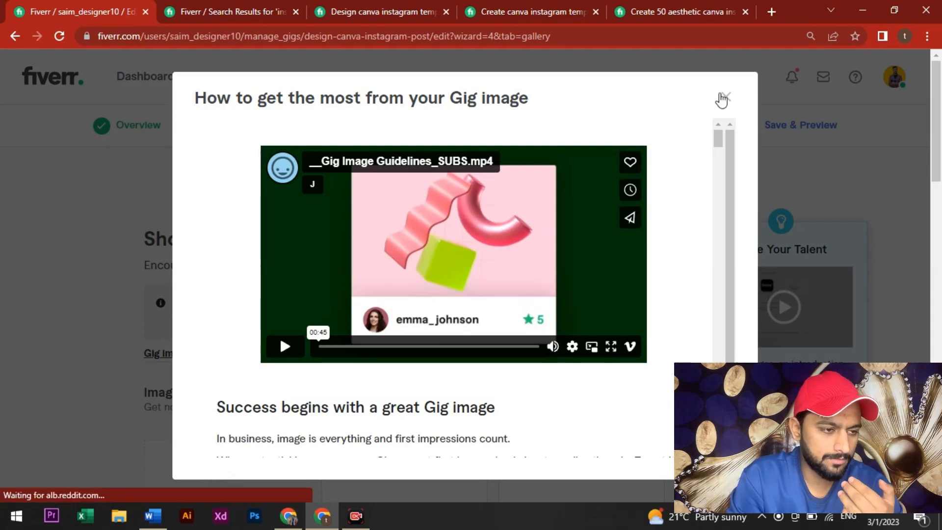
scroll(654, 323, down, 3)
scroll(657, 343, down, 15)
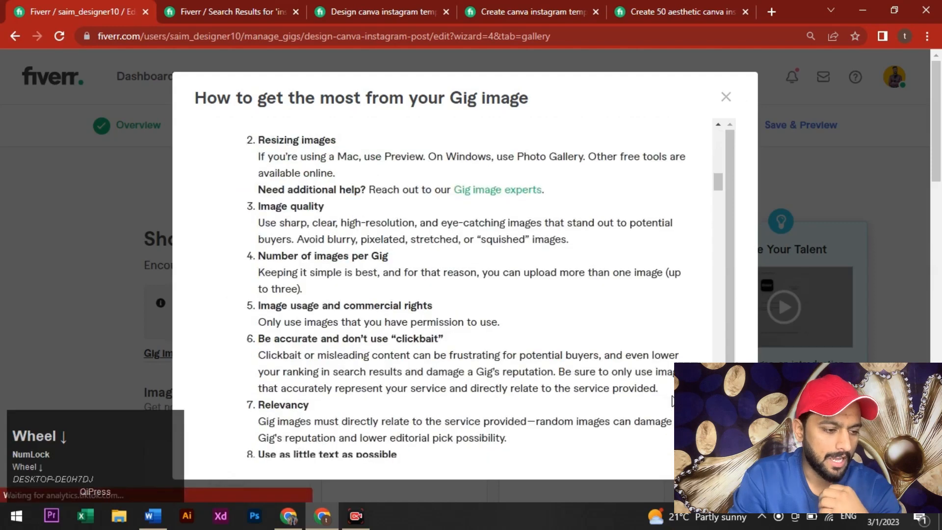
scroll(672, 400, up, 1)
scroll(652, 395, up, 6)
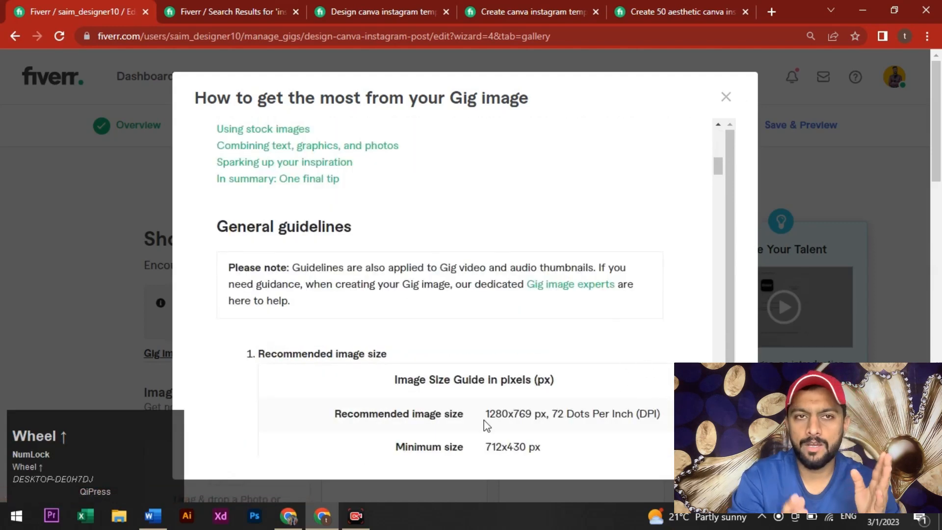
scroll(452, 417, down, 1)
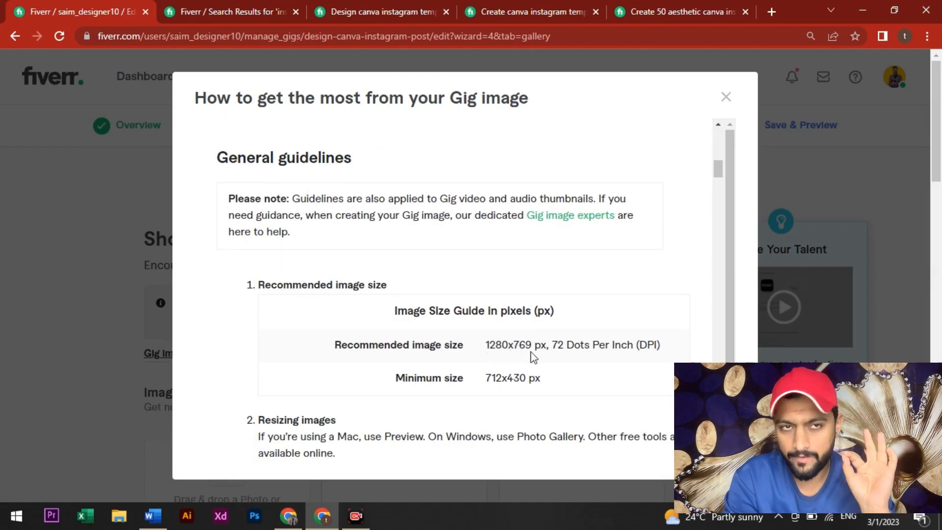
scroll(591, 335, down, 4)
scroll(626, 344, up, 3)
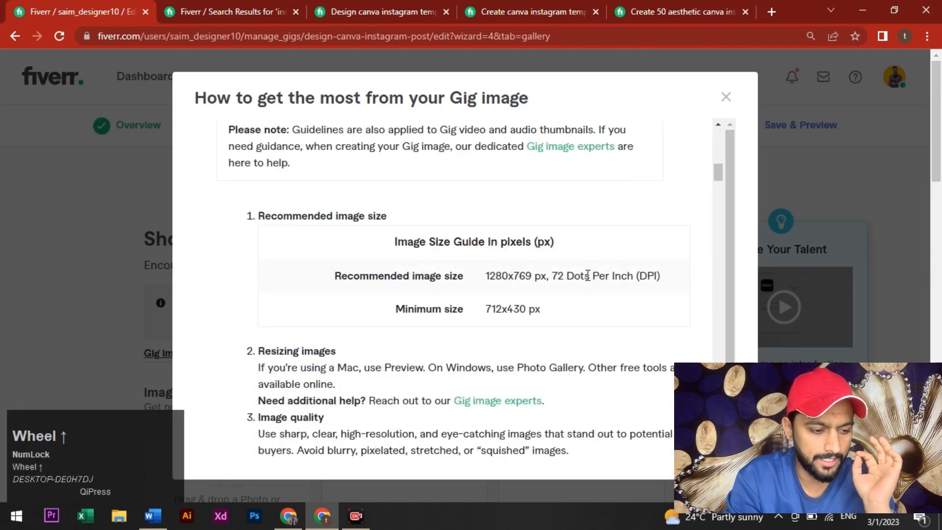
click(725, 110)
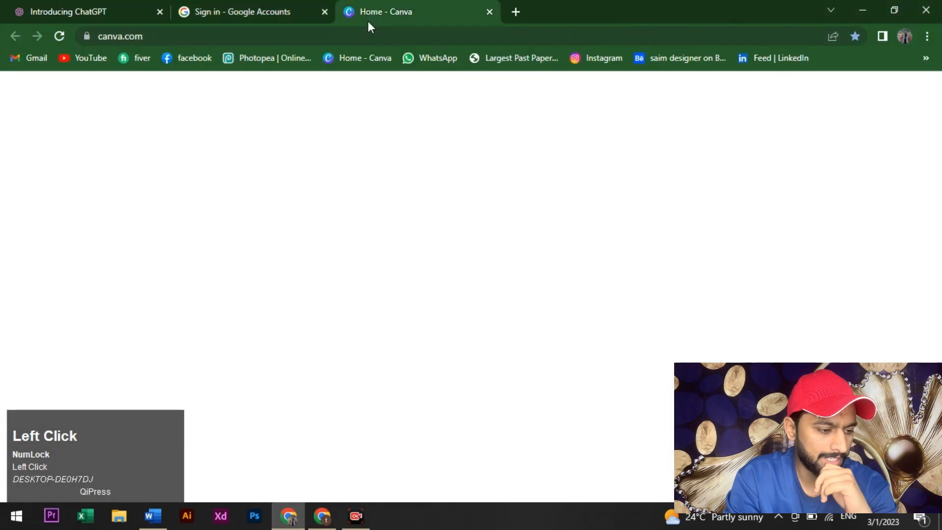
In Canva, look through the recent designs on the home page and open the "Blue Colorful Tutorial" YouTube thumbnail design
scroll(281, 304, down, 1)
scroll(726, 263, up, 2)
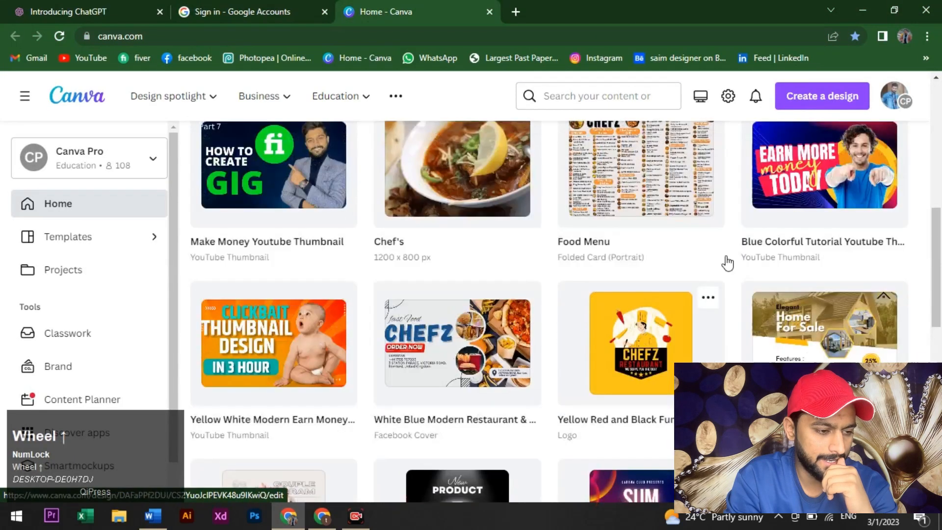
click(814, 282)
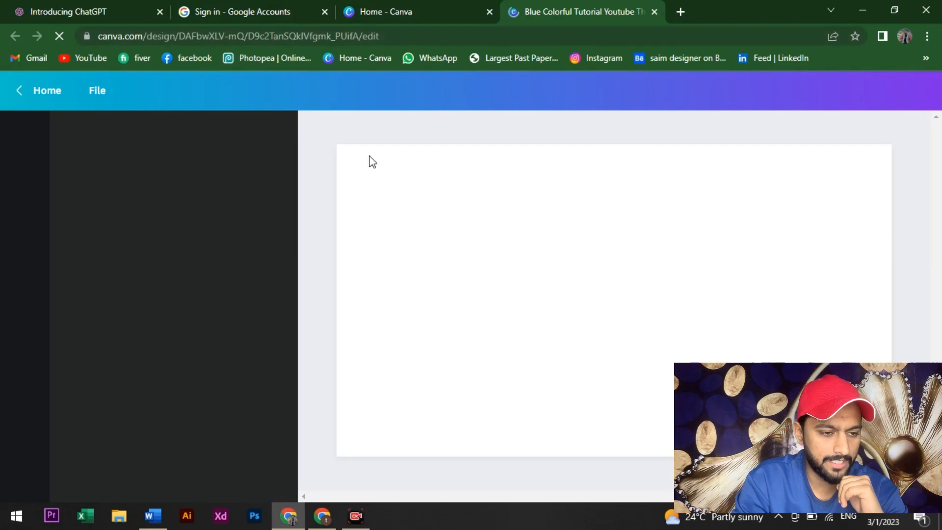
Switch back to the Fiverr gig editor and examine the image and video upload sections of the Gallery page
click(310, 519)
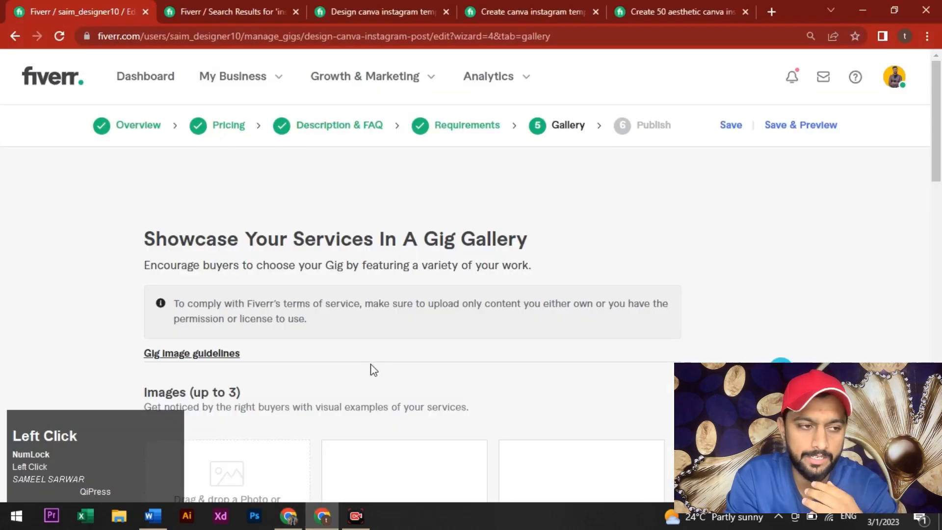
scroll(344, 353, down, 2)
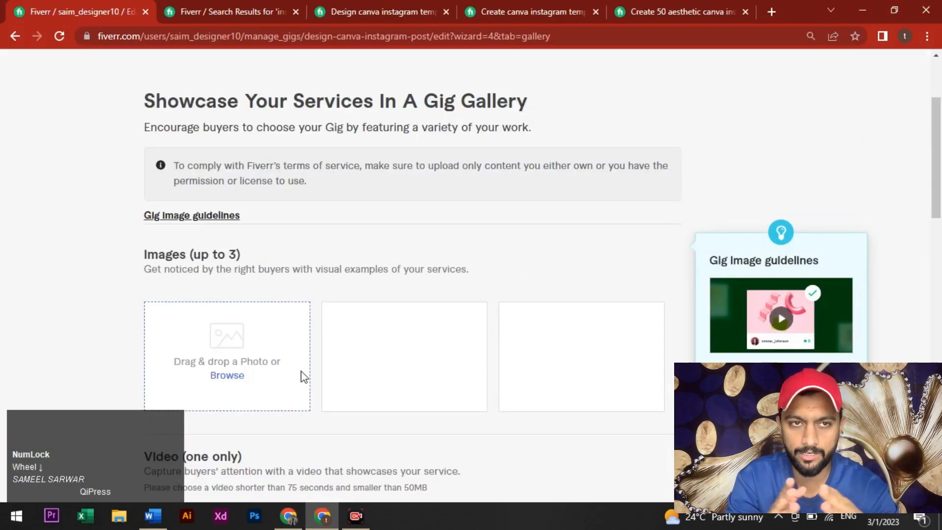
scroll(303, 377, down, 1)
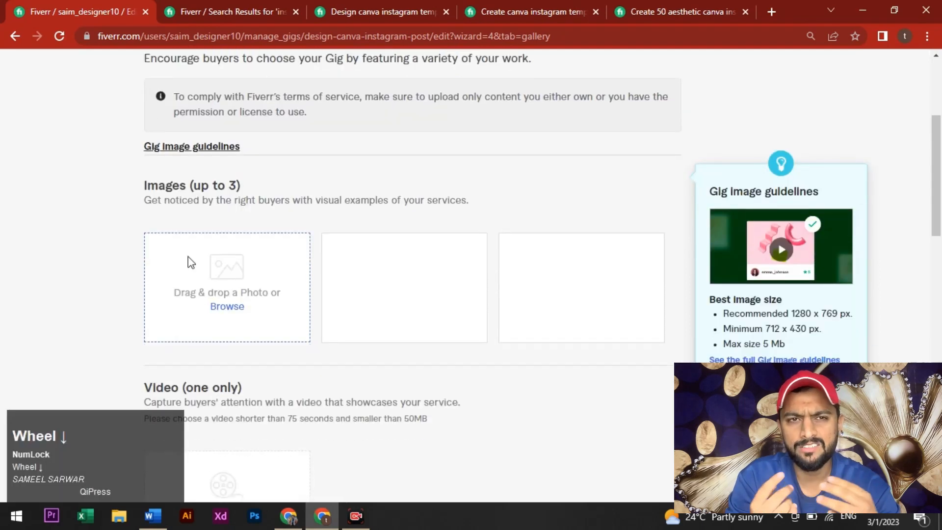